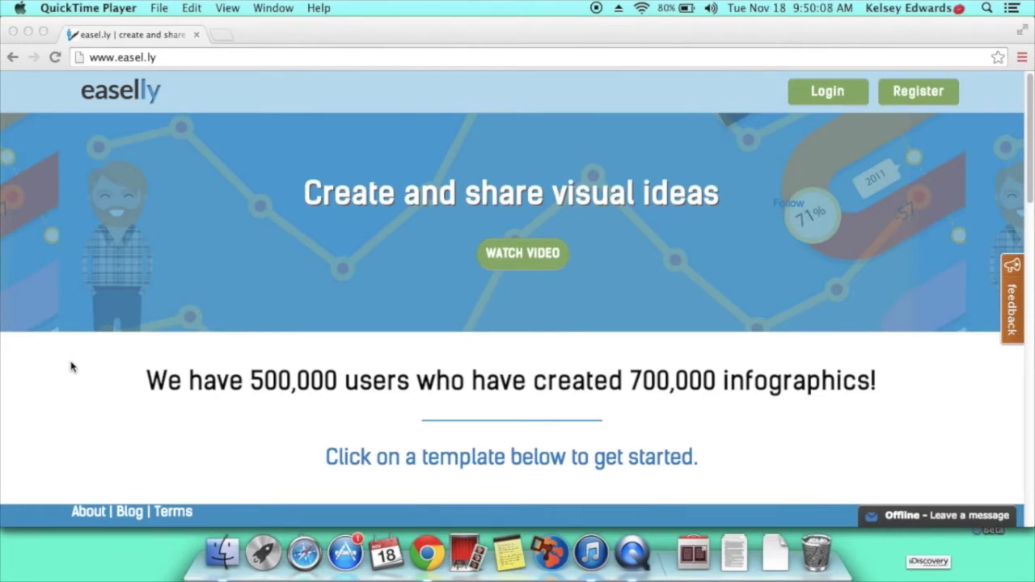
Pick Technology in the Choose Category dropdown to show only technology-themed templates
scroll(443, 460, down, 2)
scroll(443, 460, up, 2)
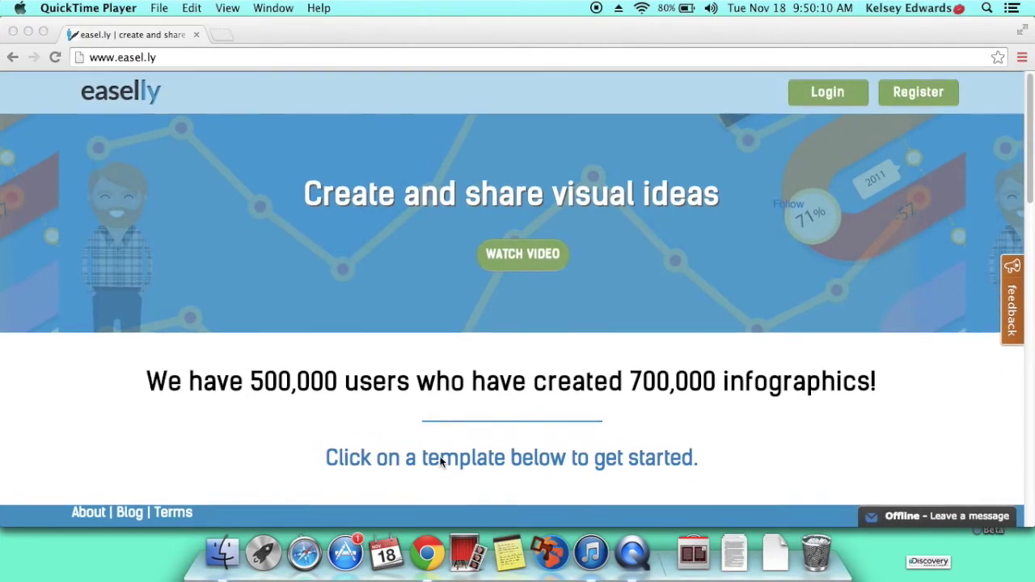
click(171, 58)
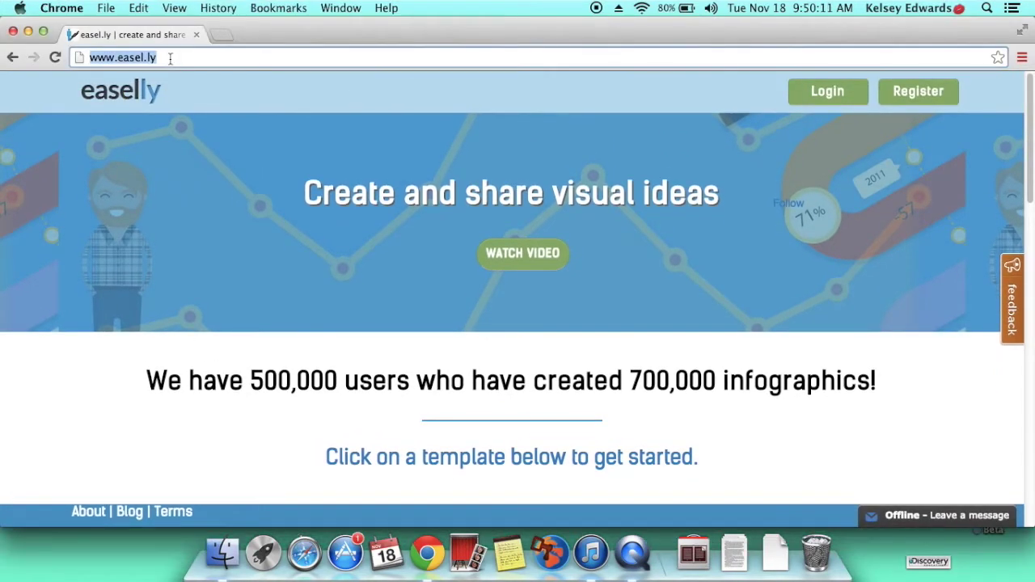
click(201, 212)
scroll(201, 213, down, 4)
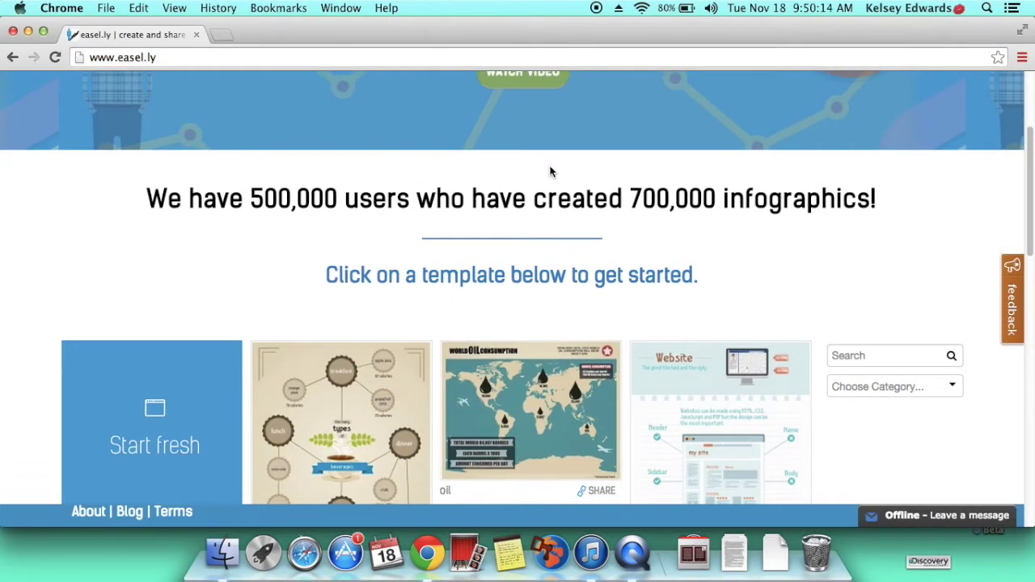
scroll(550, 171, down, 2)
click(921, 321)
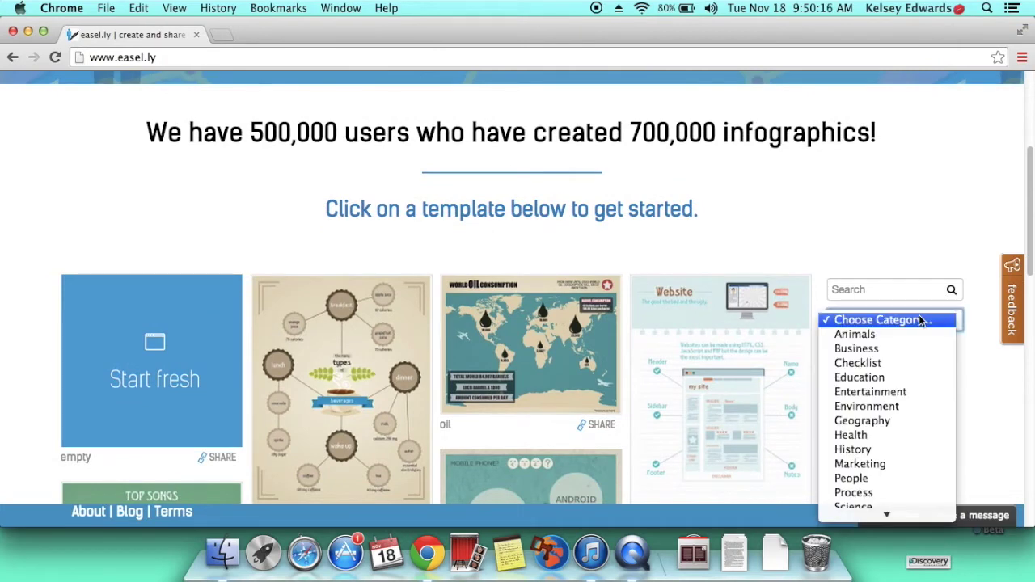
scroll(922, 320, down, 2)
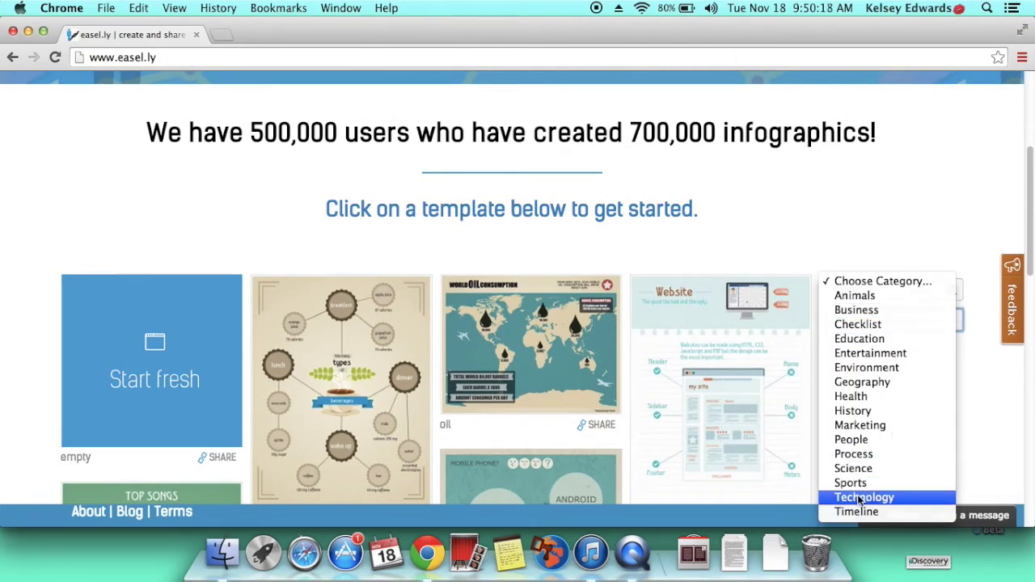
click(859, 498)
scroll(386, 324, down, 3)
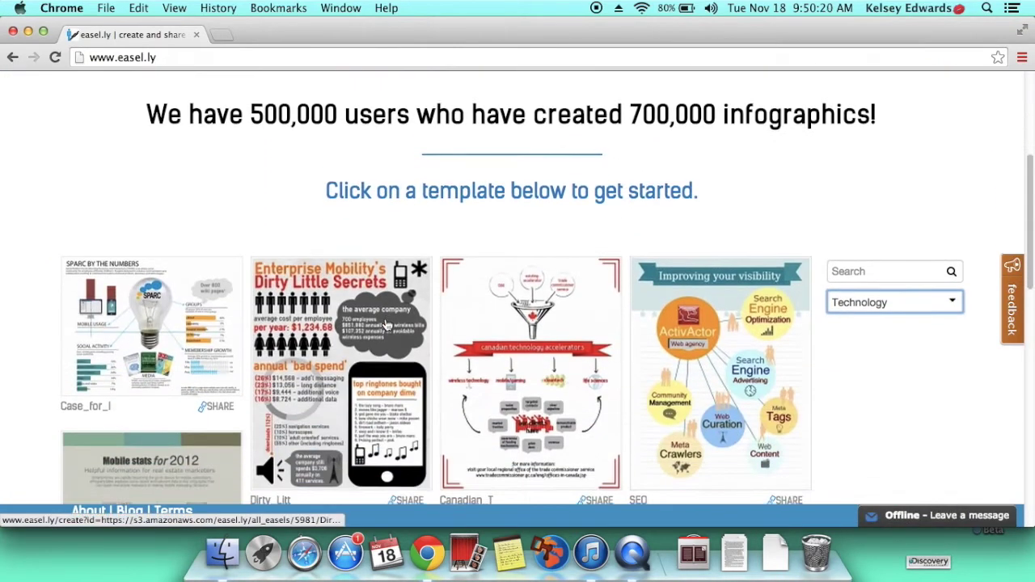
scroll(385, 324, down, 2)
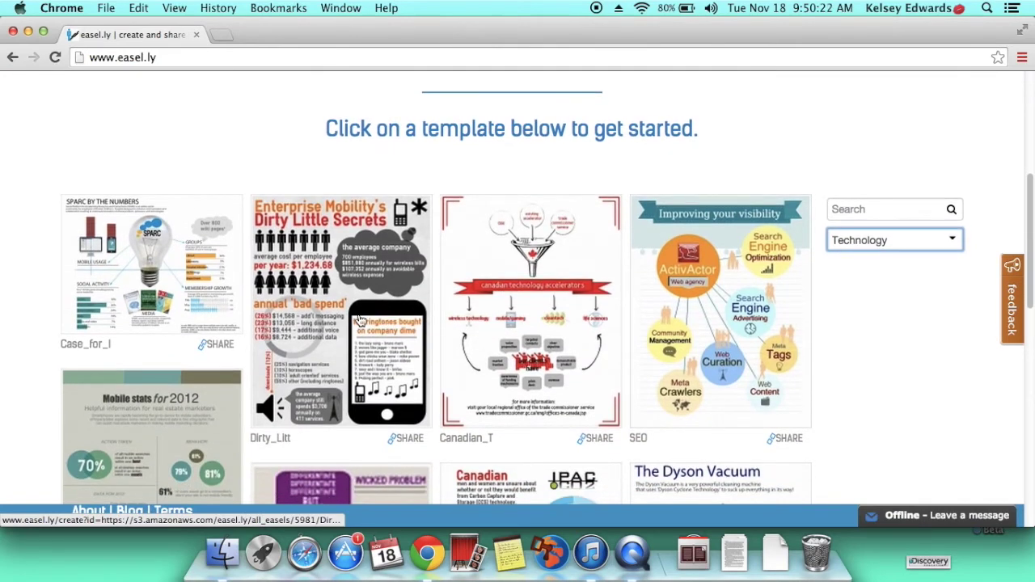
Open the Enterprise Mobility 'Dirty Little Secrets' template in the editor
click(361, 321)
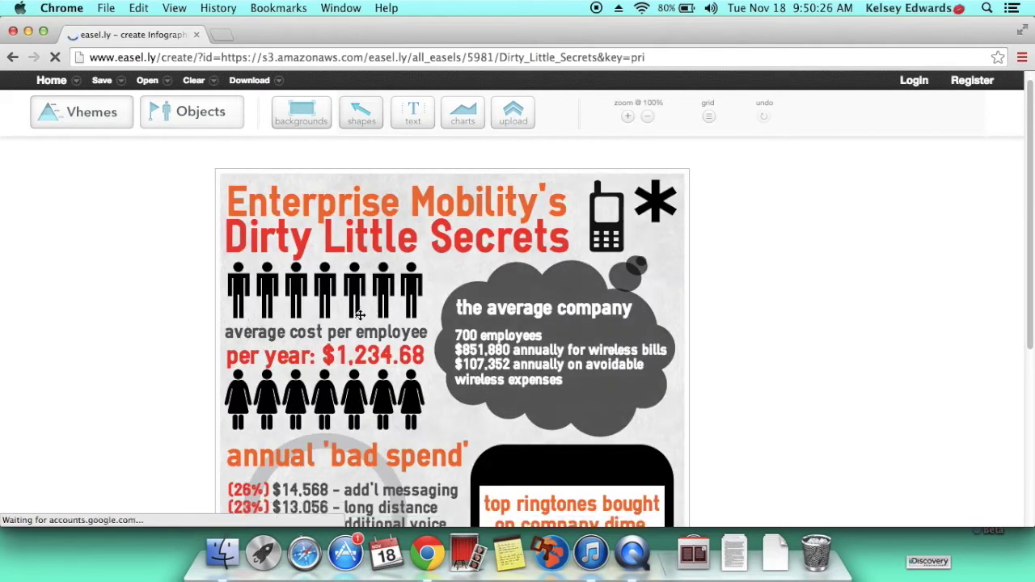
scroll(360, 315, down, 2)
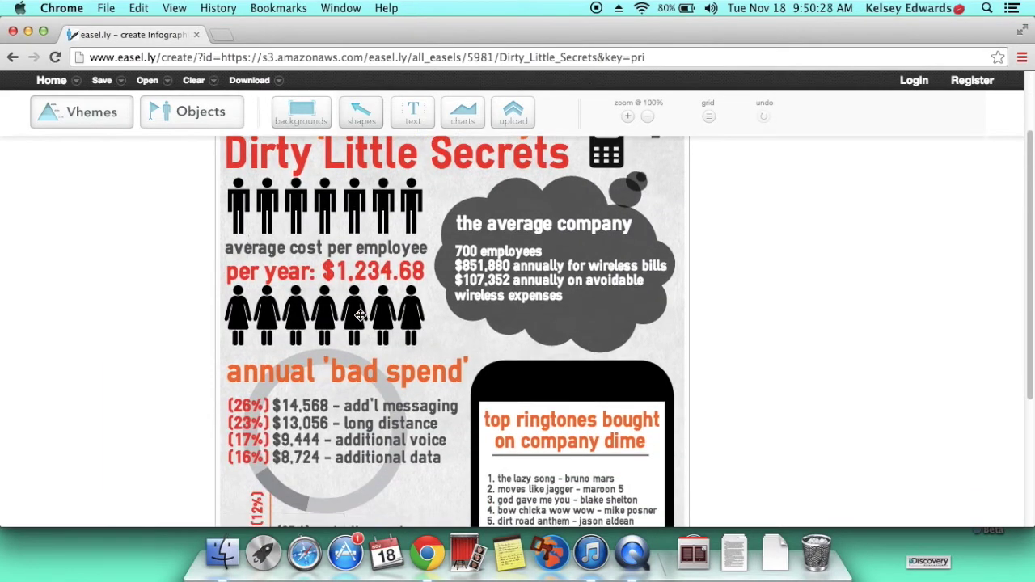
scroll(360, 315, up, 2)
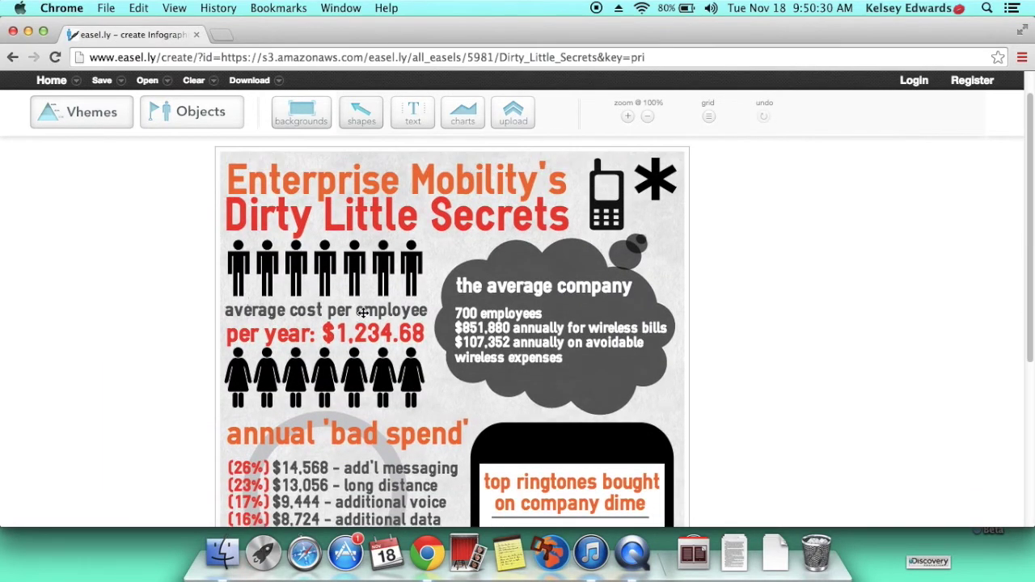
Replace the cloud heading 'the average company' with 'Poplar Bluff'
double_click(523, 286)
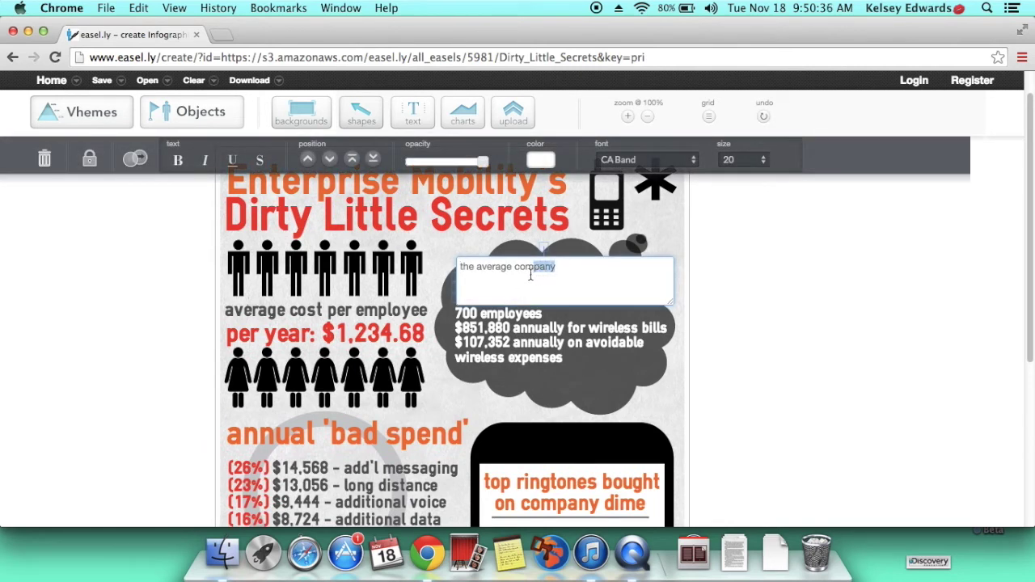
key(super+a)
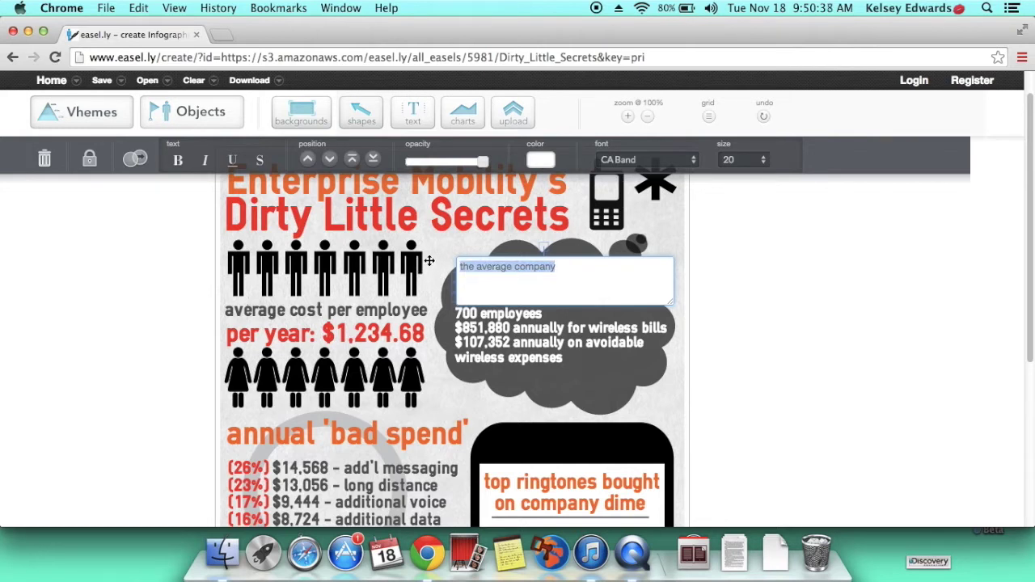
text(Poplar Bluff)
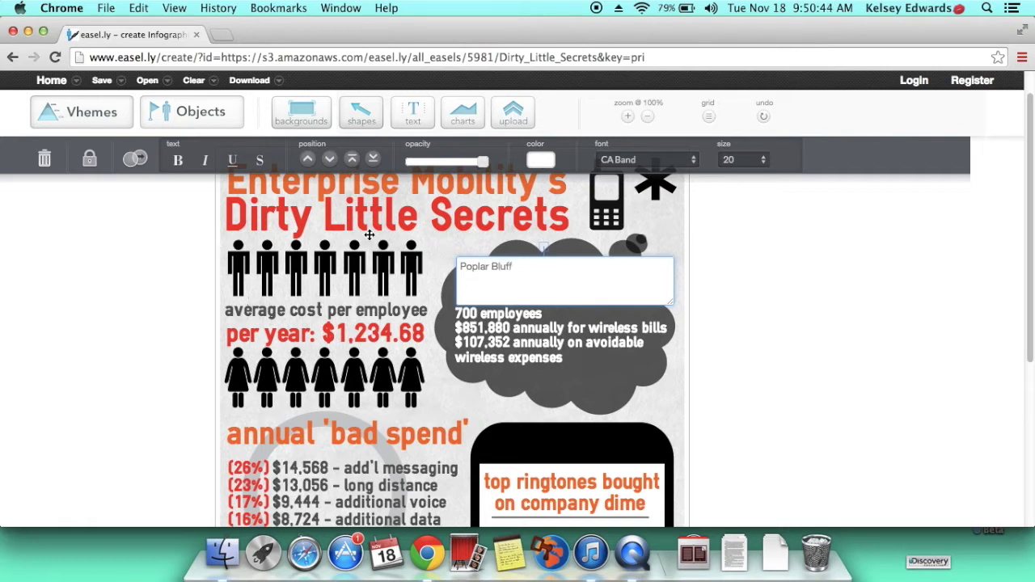
click(447, 242)
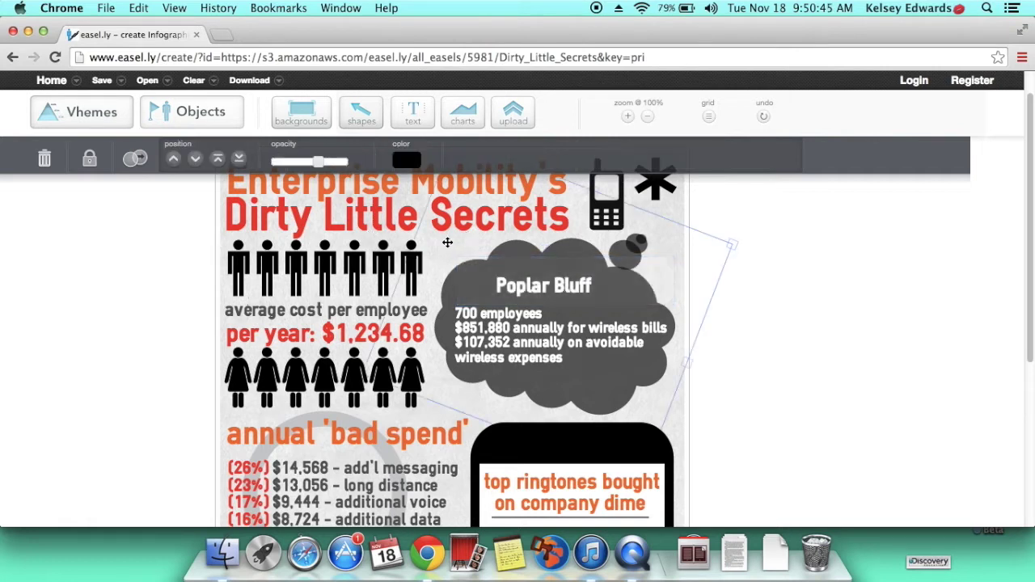
double_click(506, 349)
Apply the teal textured tile from the backgrounds panel to the infographic canvas
click(296, 118)
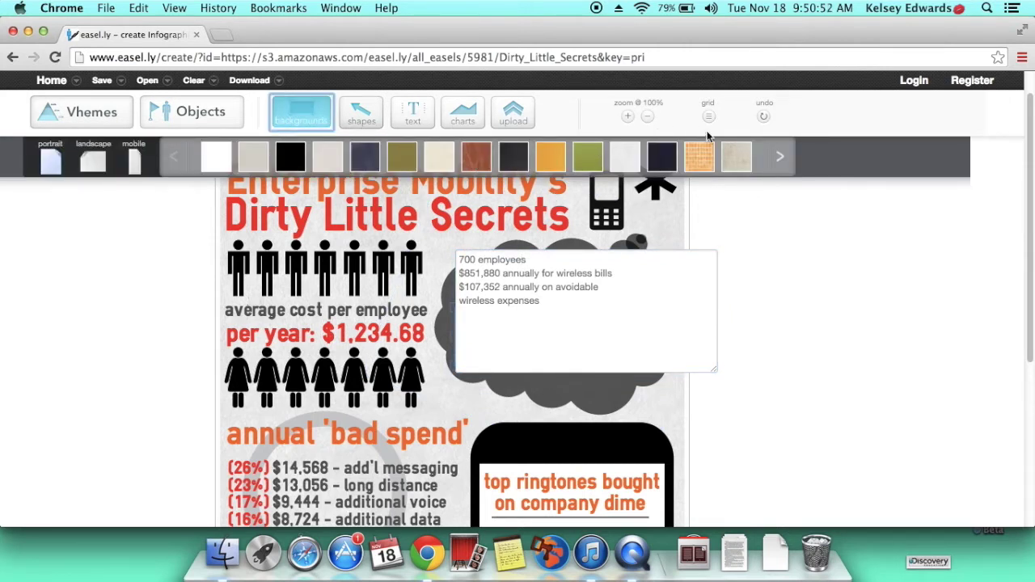
click(782, 170)
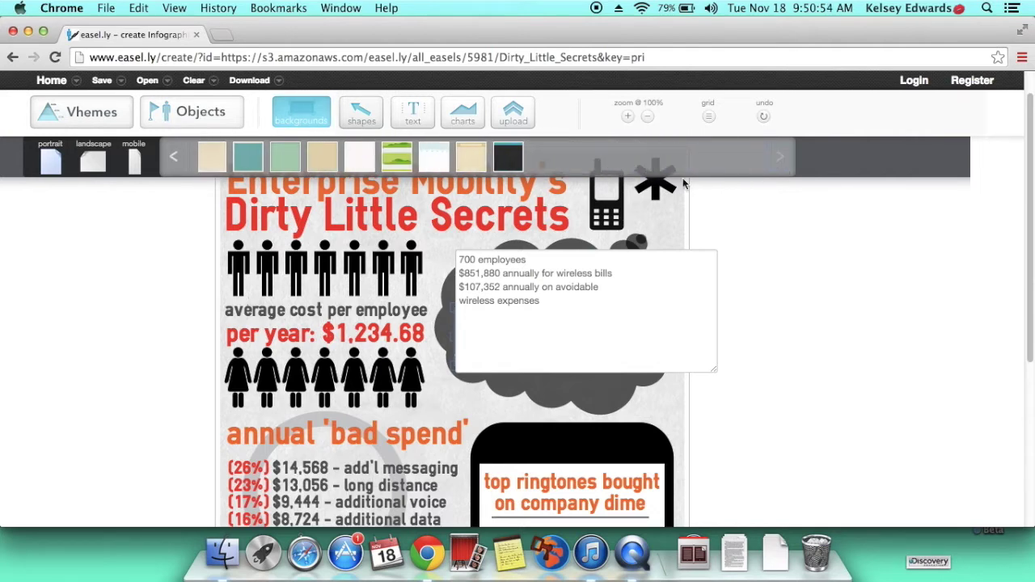
drag(283, 190, 439, 251)
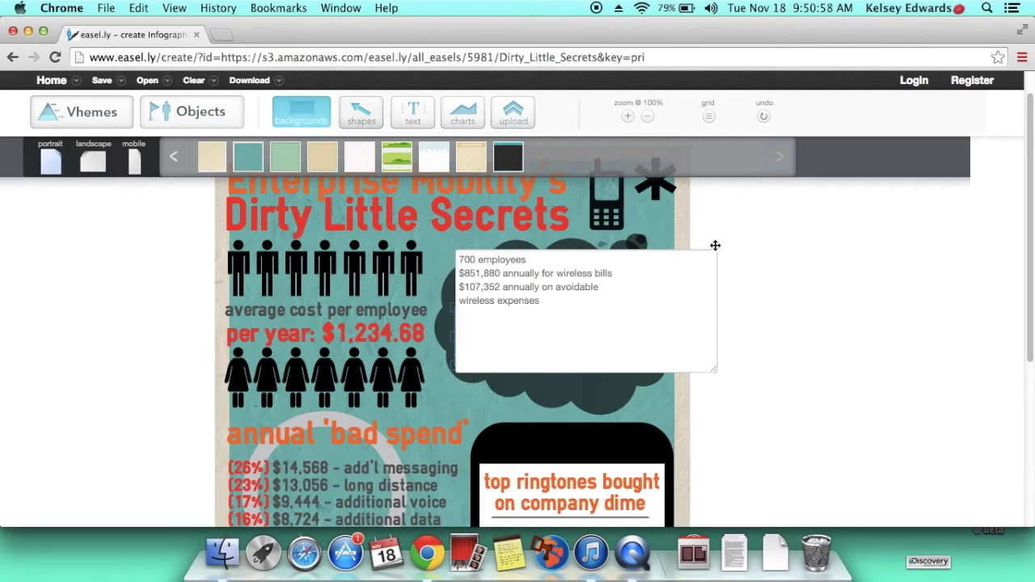
click(451, 245)
Make the cloud solid black at full opacity and bring it one layer forward
scroll(530, 358, down, 5)
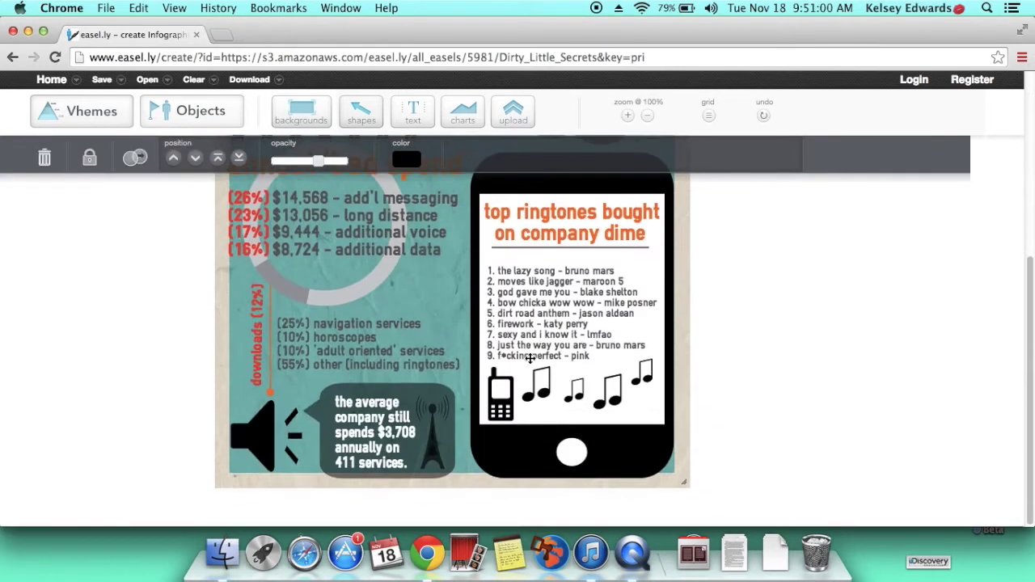
scroll(529, 358, up, 3)
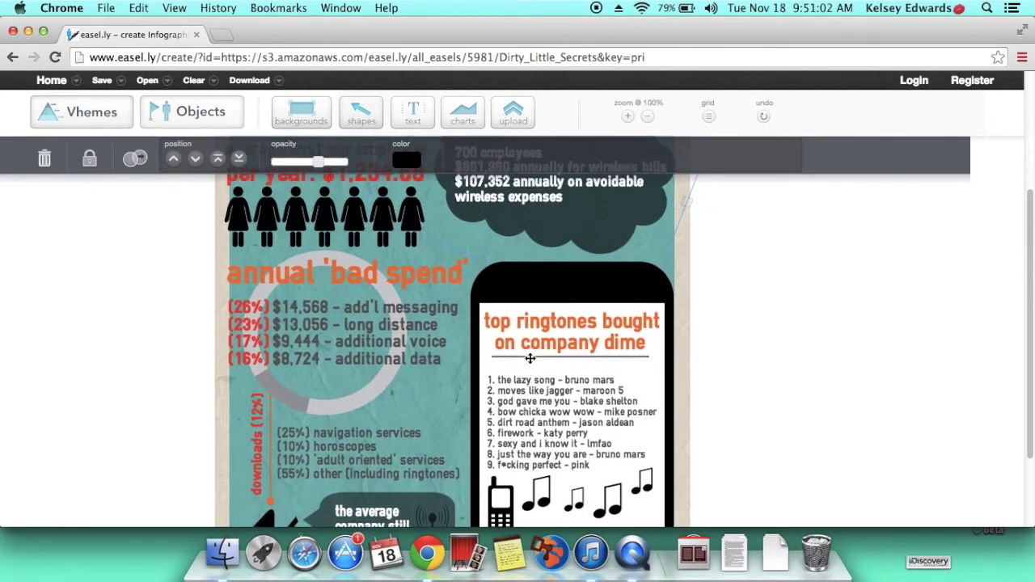
scroll(530, 358, up, 5)
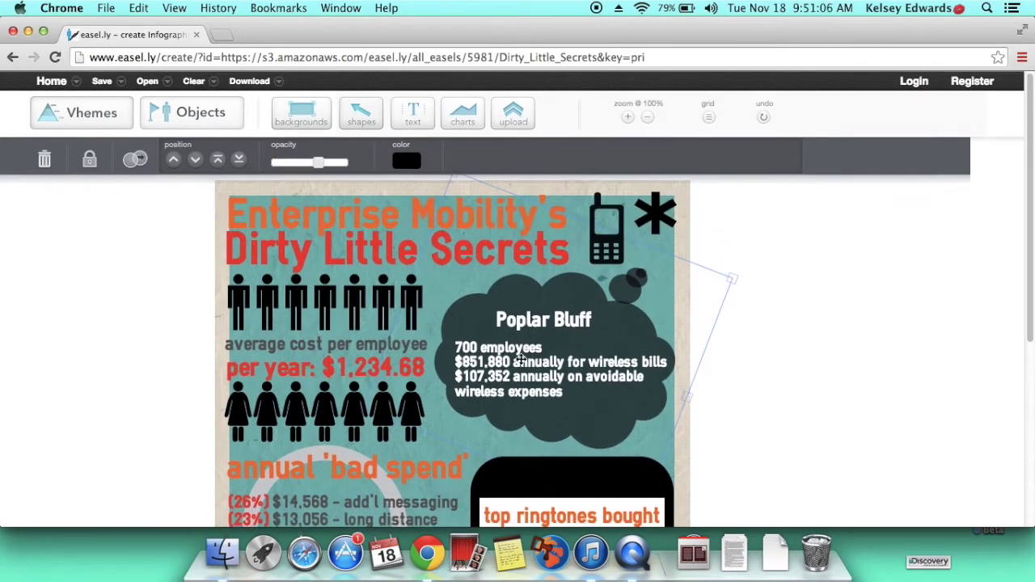
click(409, 163)
click(422, 256)
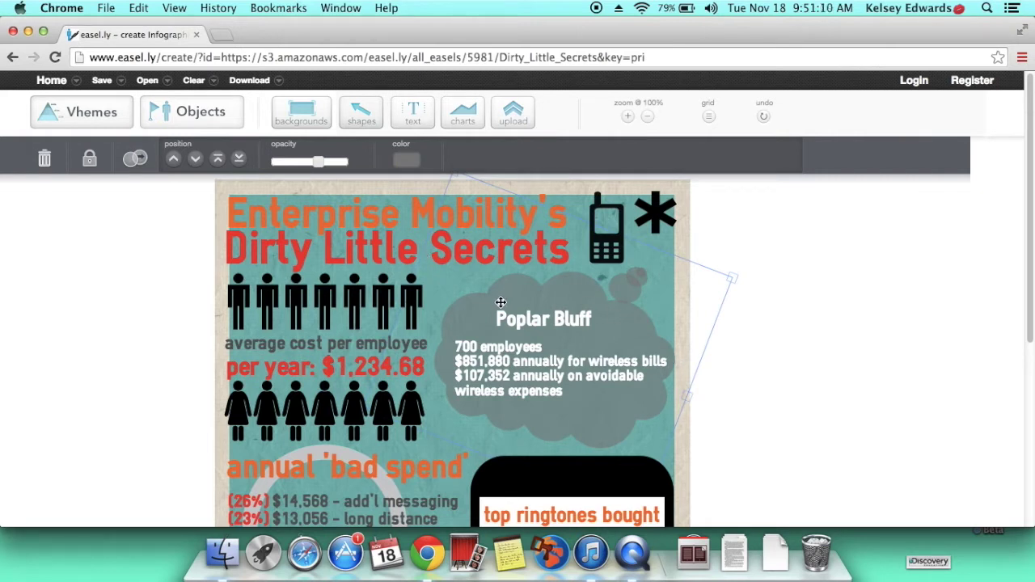
click(410, 164)
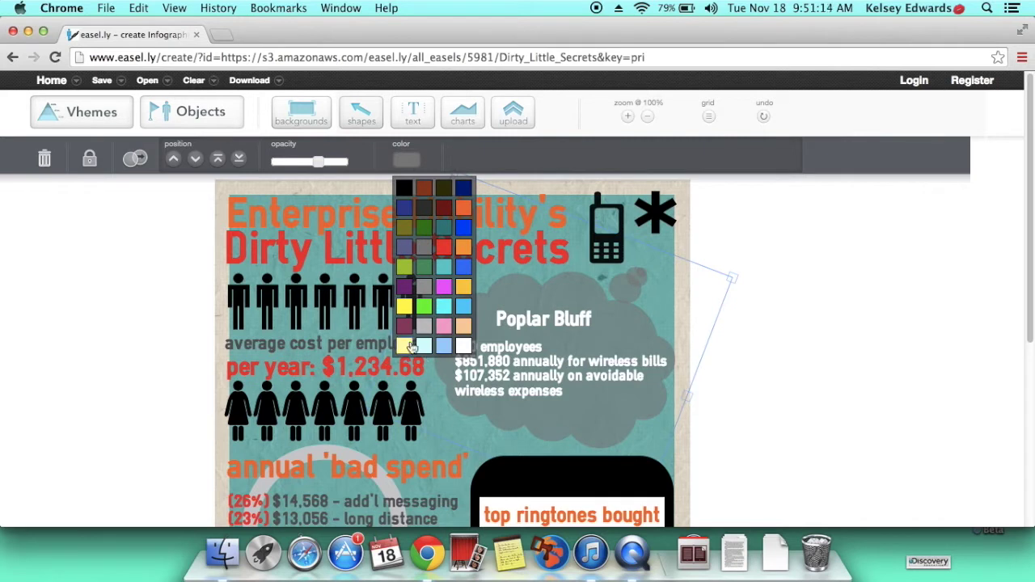
click(404, 191)
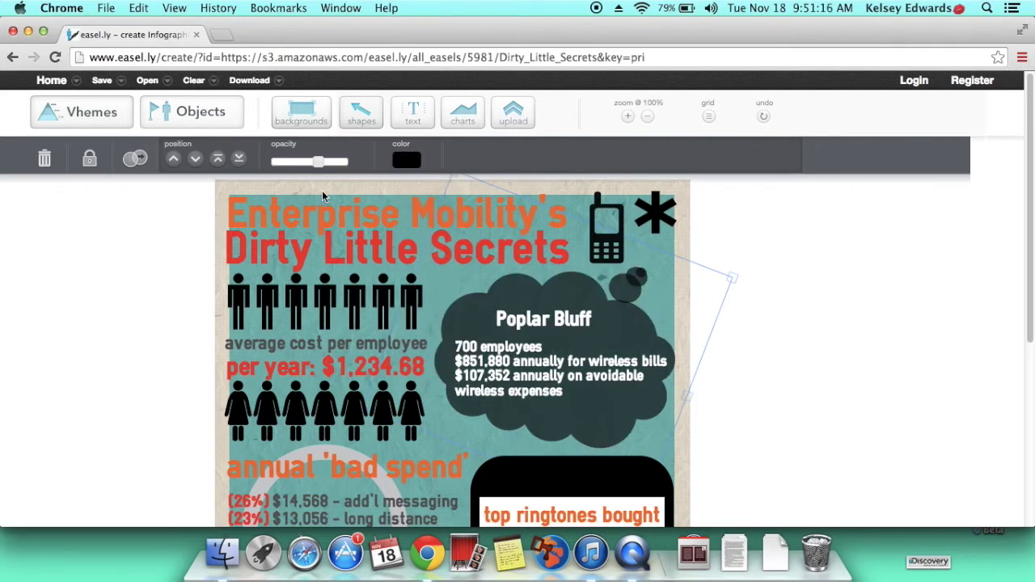
drag(322, 164, 314, 208)
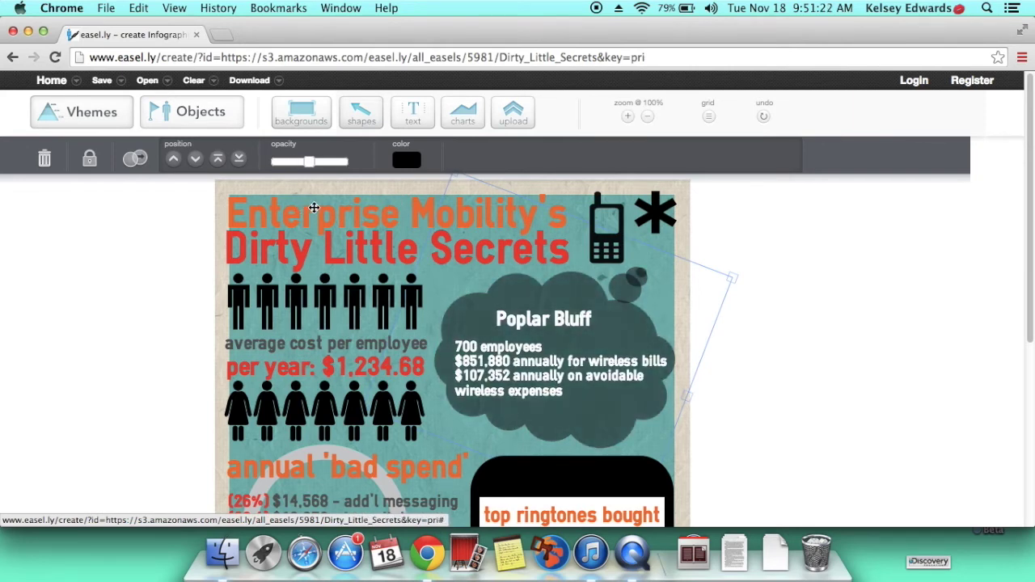
click(176, 160)
scroll(548, 431, down, 3)
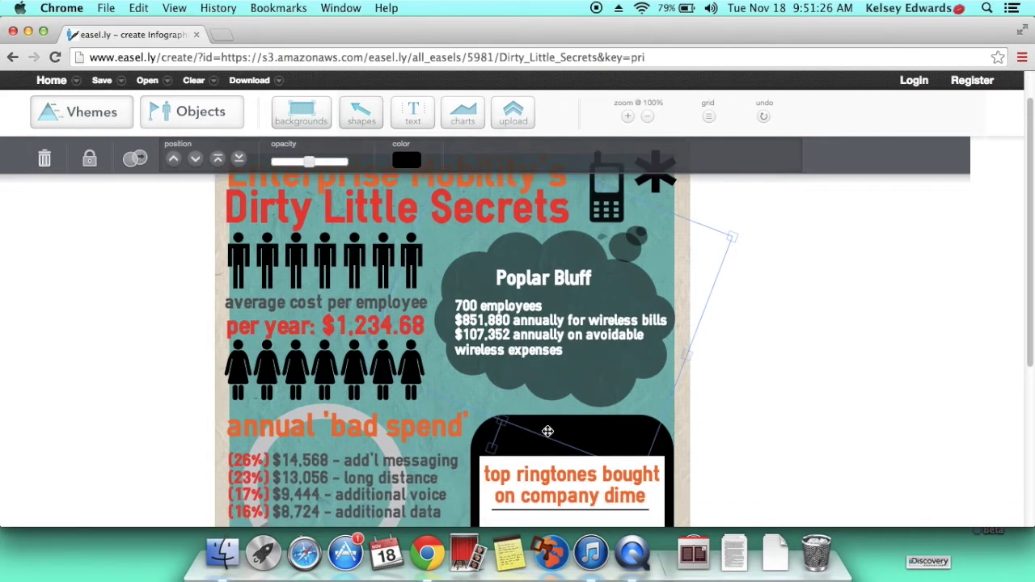
click(393, 434)
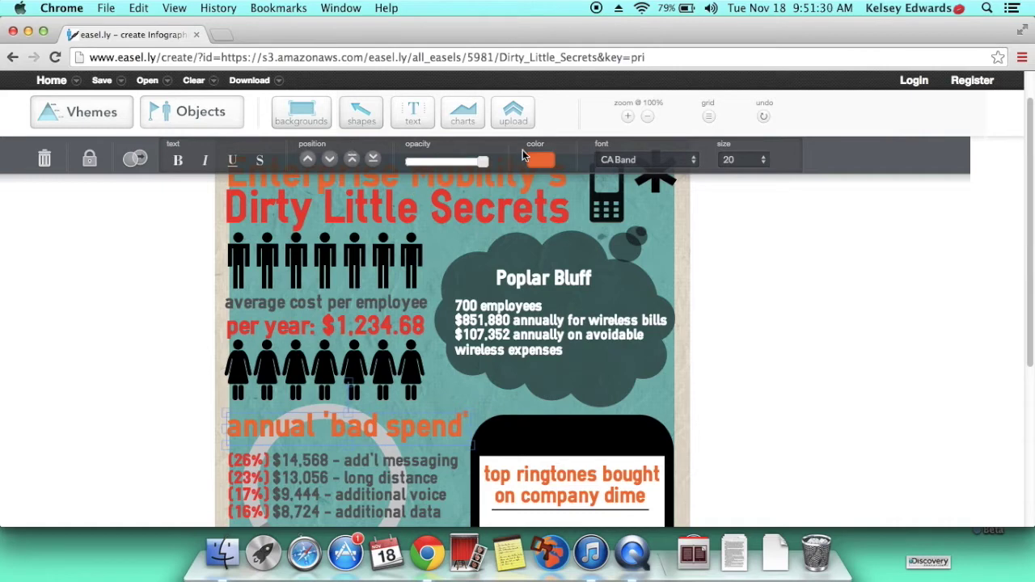
Add a person figure from the people objects, shrink it, and place it beside Poplar Bluff
click(178, 118)
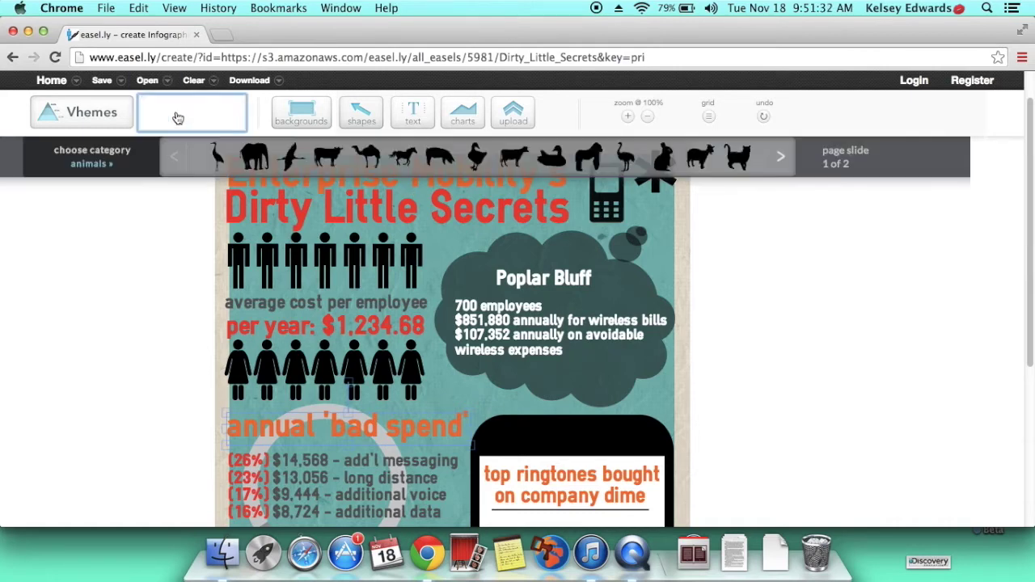
mouse_move(69, 157)
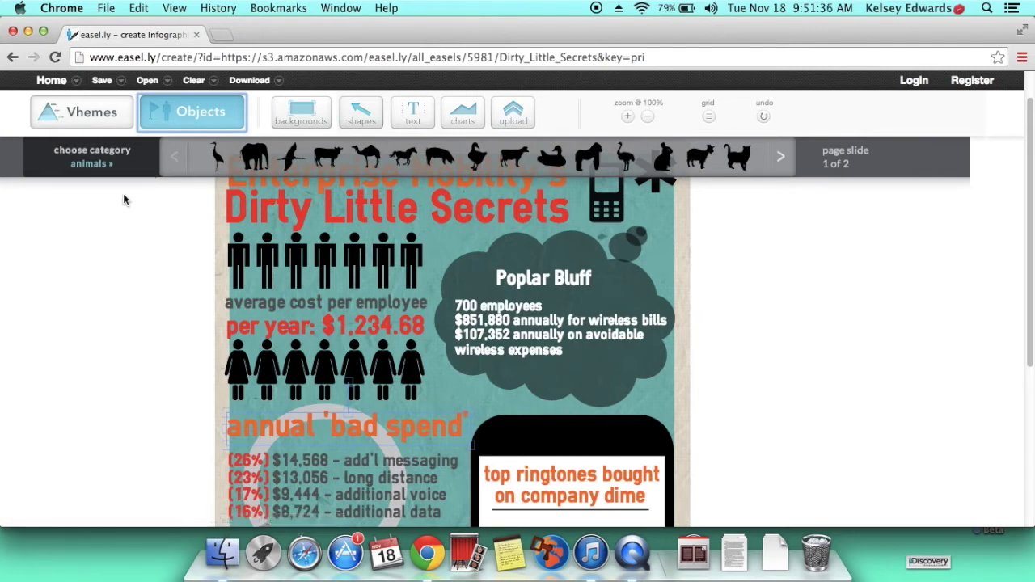
click(85, 429)
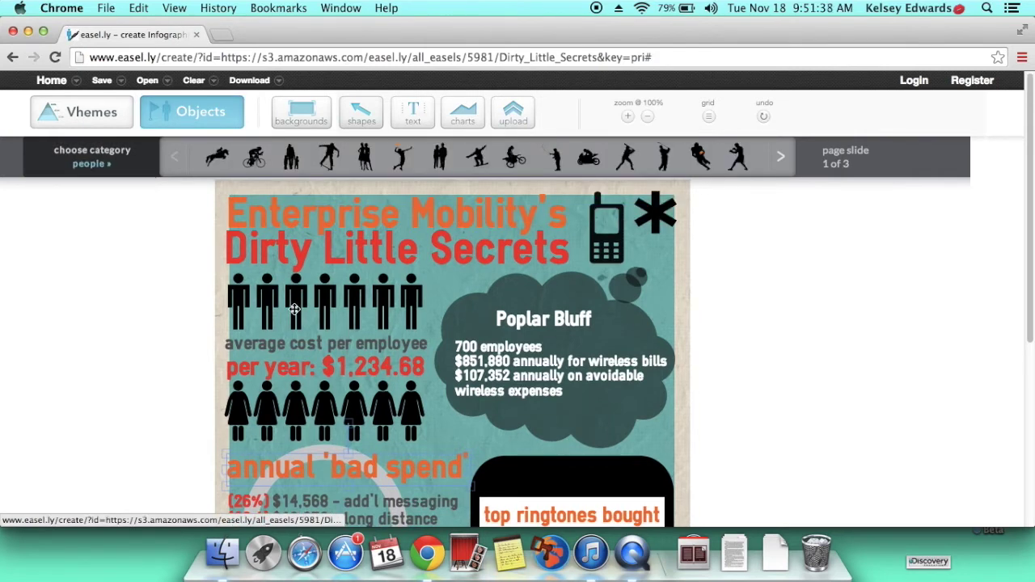
click(782, 159)
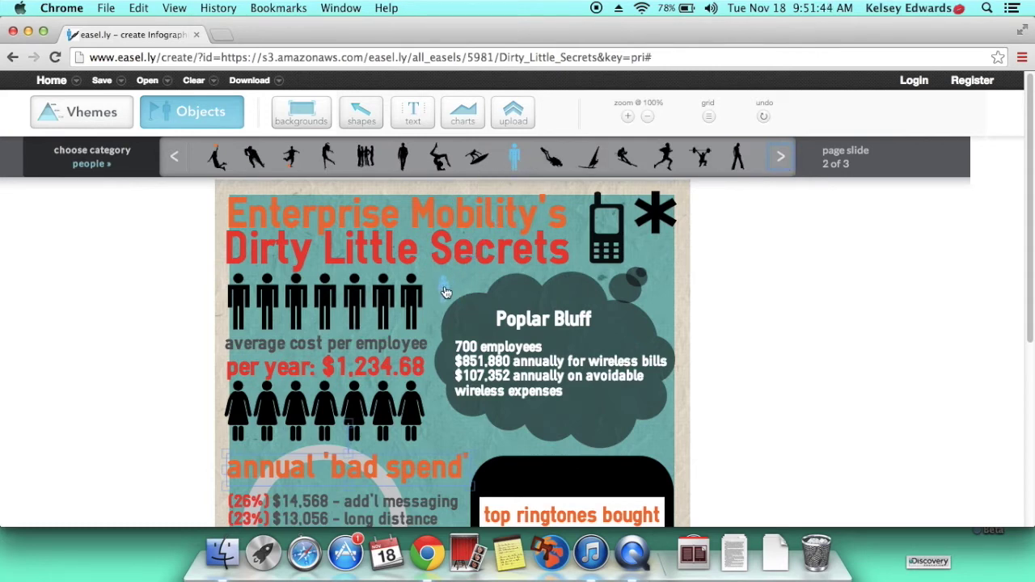
drag(447, 289, 469, 310)
drag(437, 273, 455, 308)
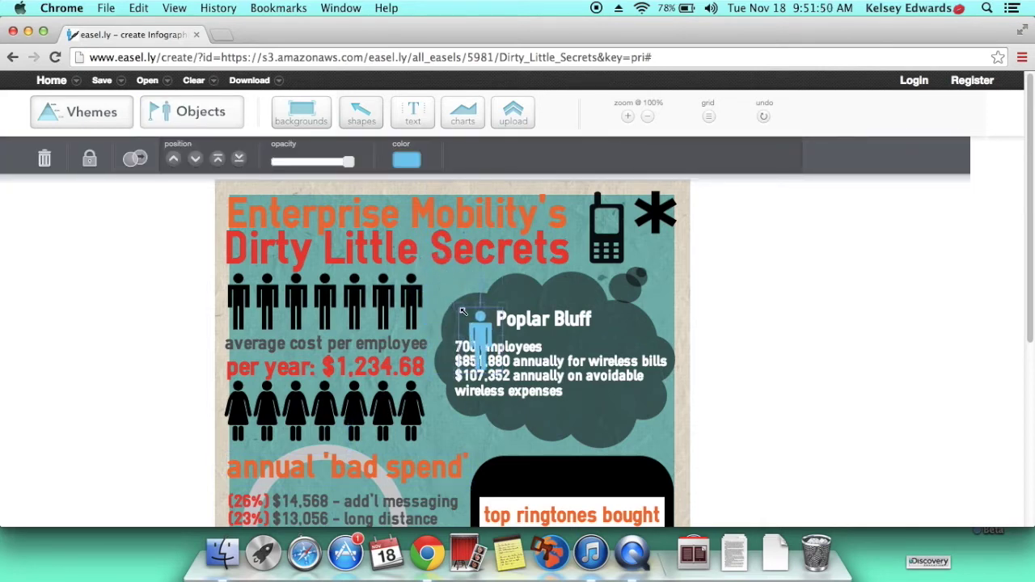
drag(501, 356, 480, 314)
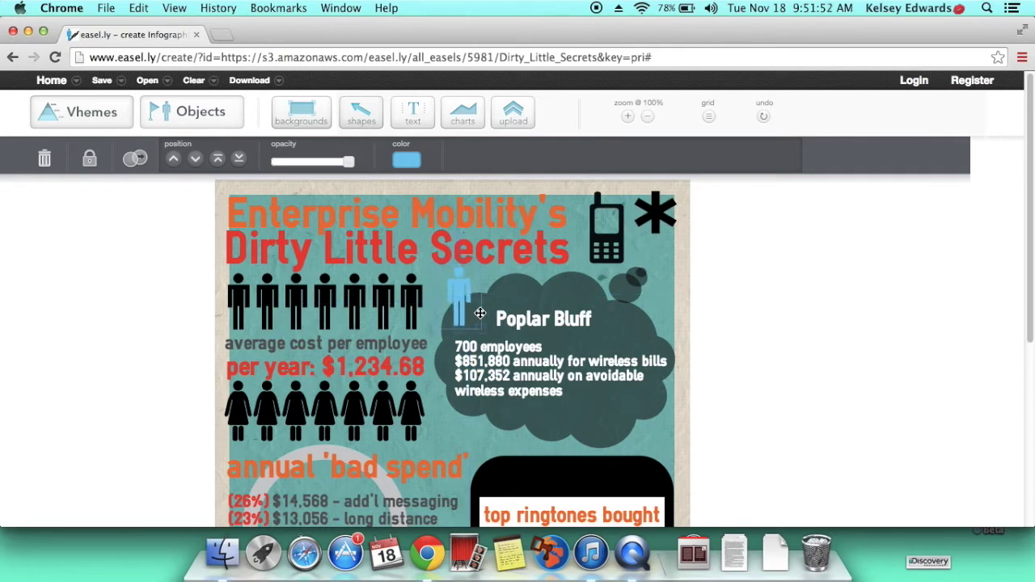
Make the person figure red and semi-transparent
click(414, 161)
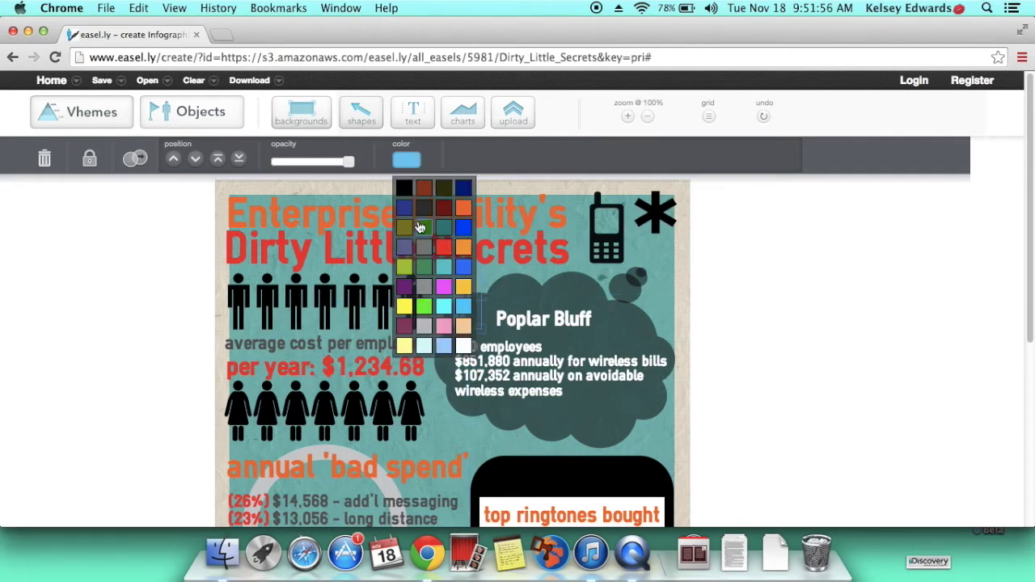
click(443, 249)
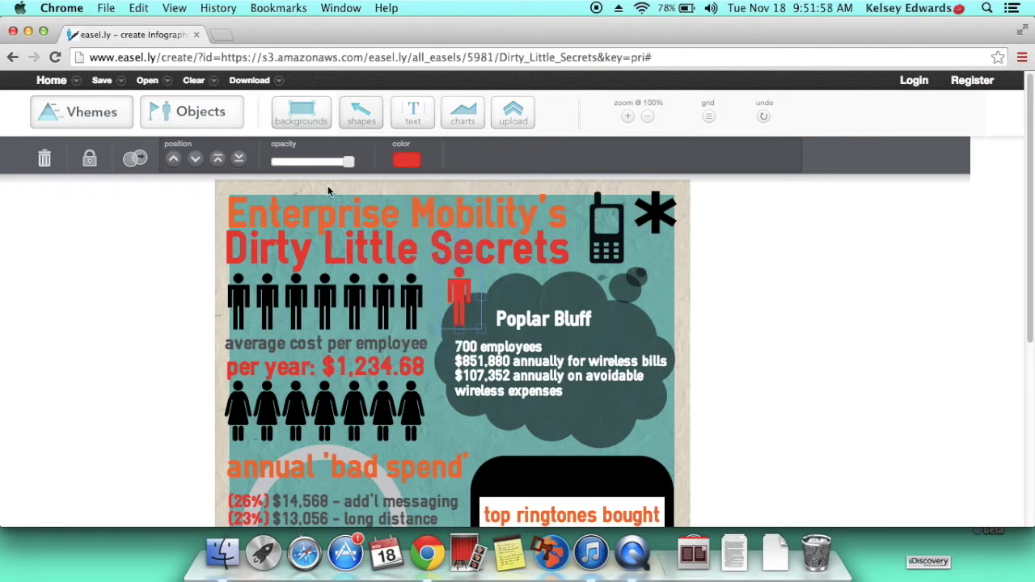
drag(347, 161, 313, 170)
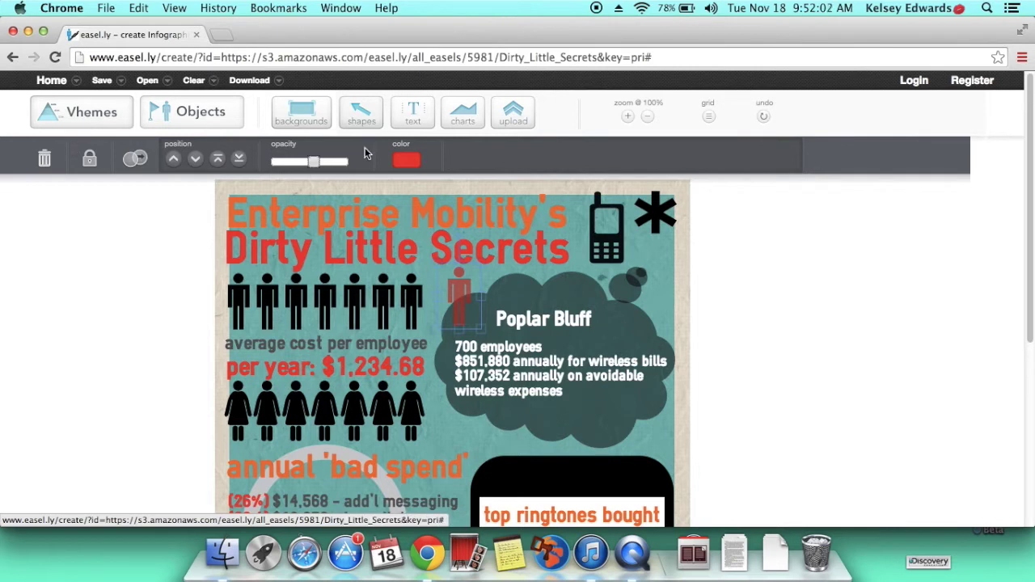
Place the ring shape from the second page of shapes on the cloud's lower right
click(352, 115)
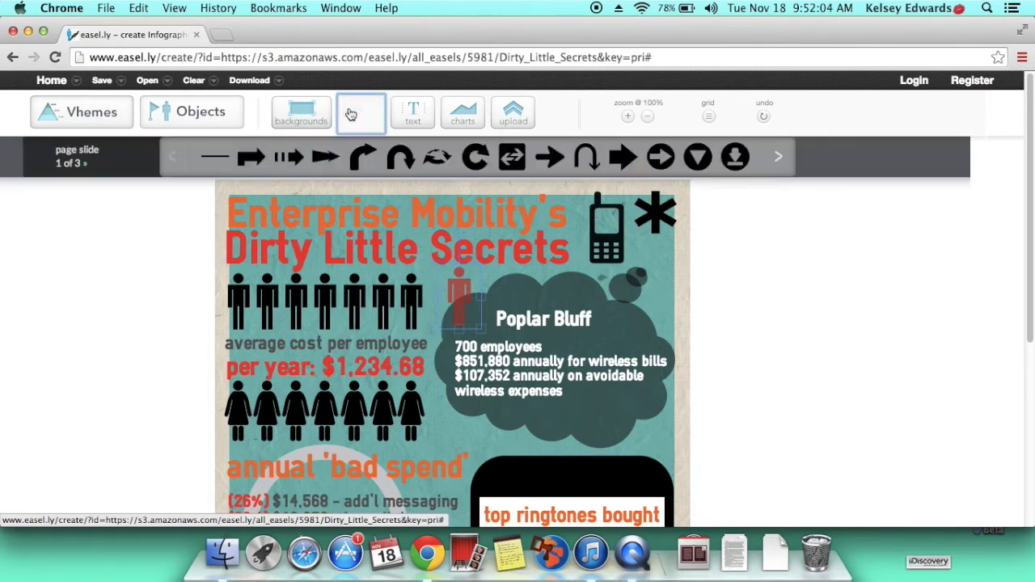
click(780, 157)
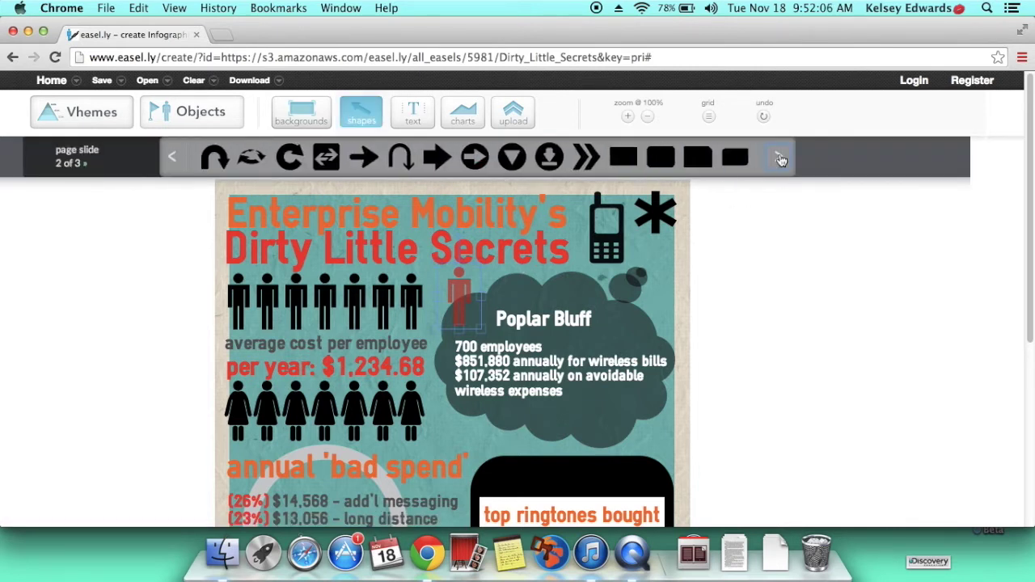
click(781, 158)
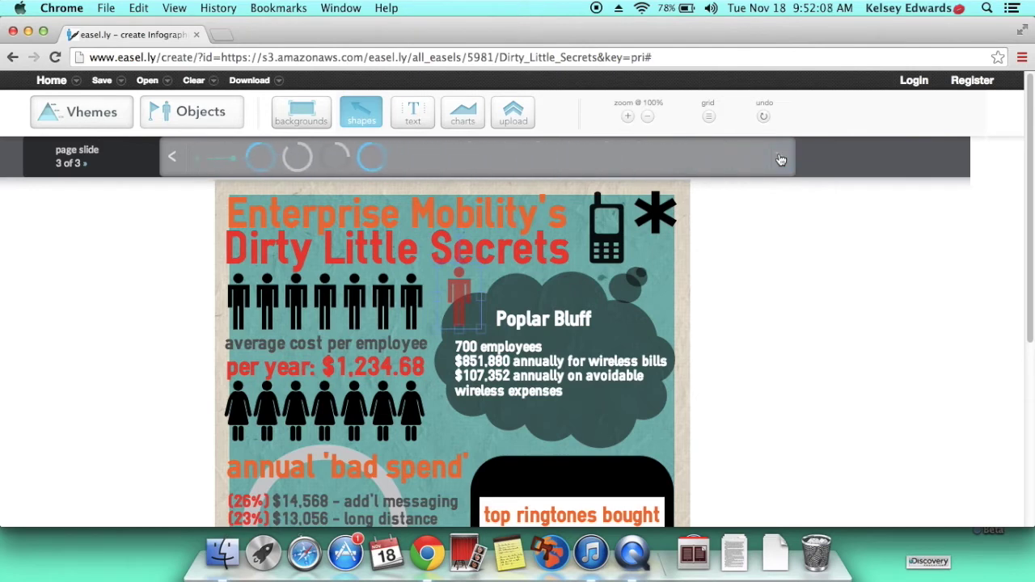
click(168, 162)
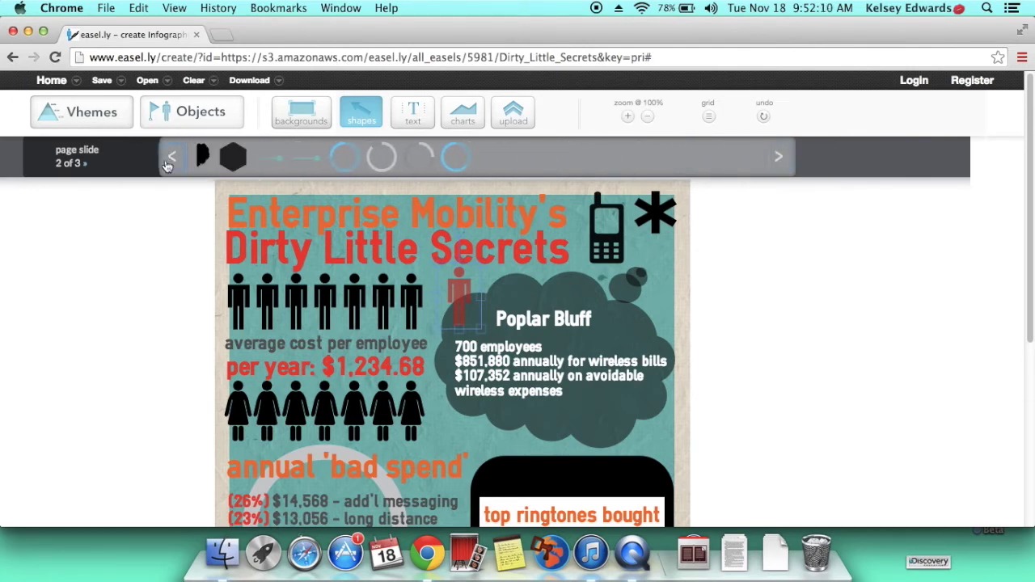
drag(526, 171, 607, 412)
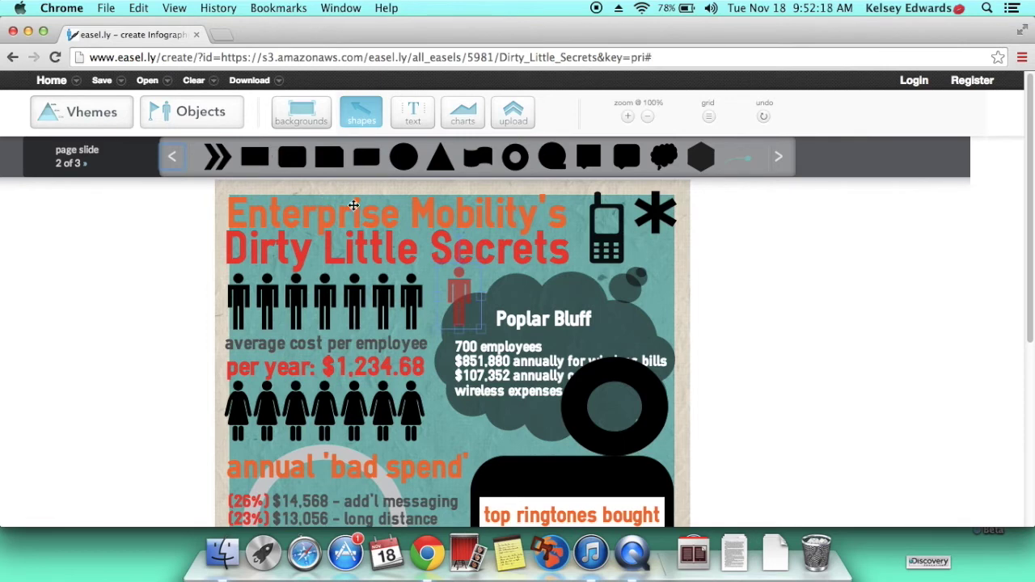
Lower the ring's opacity so it becomes semi-transparent
click(607, 377)
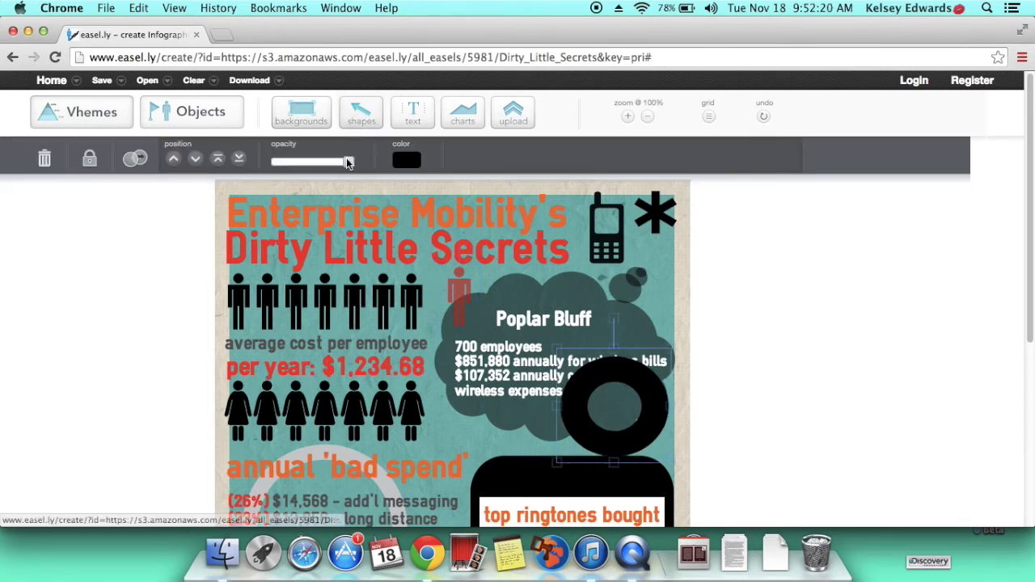
drag(348, 162, 307, 163)
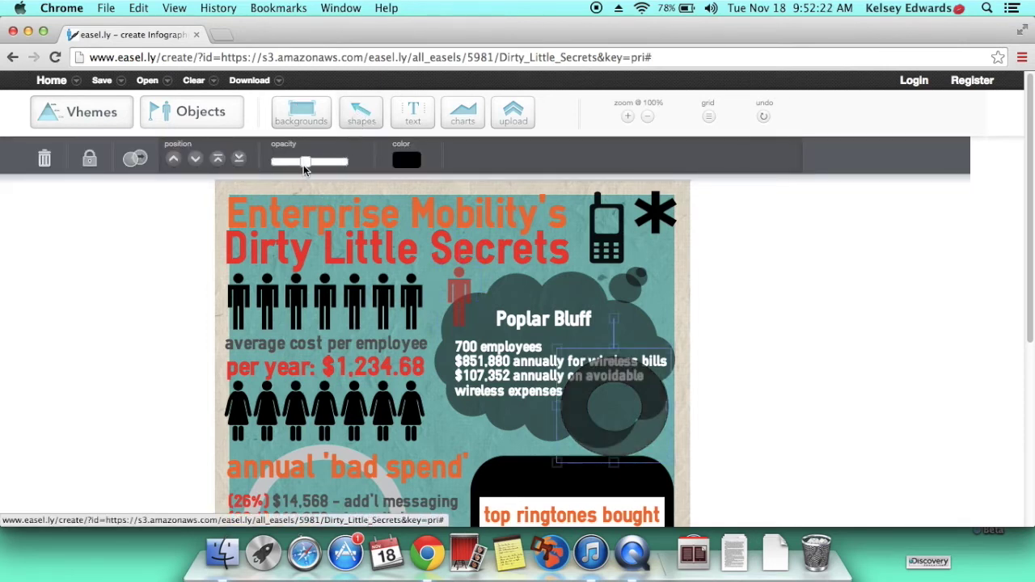
scroll(524, 224, down, 8)
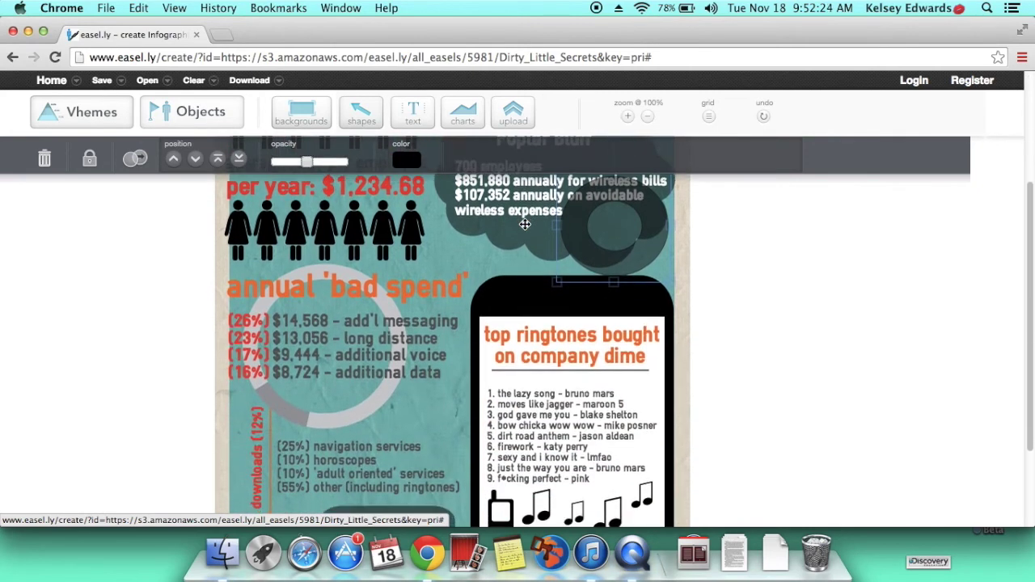
scroll(525, 224, up, 5)
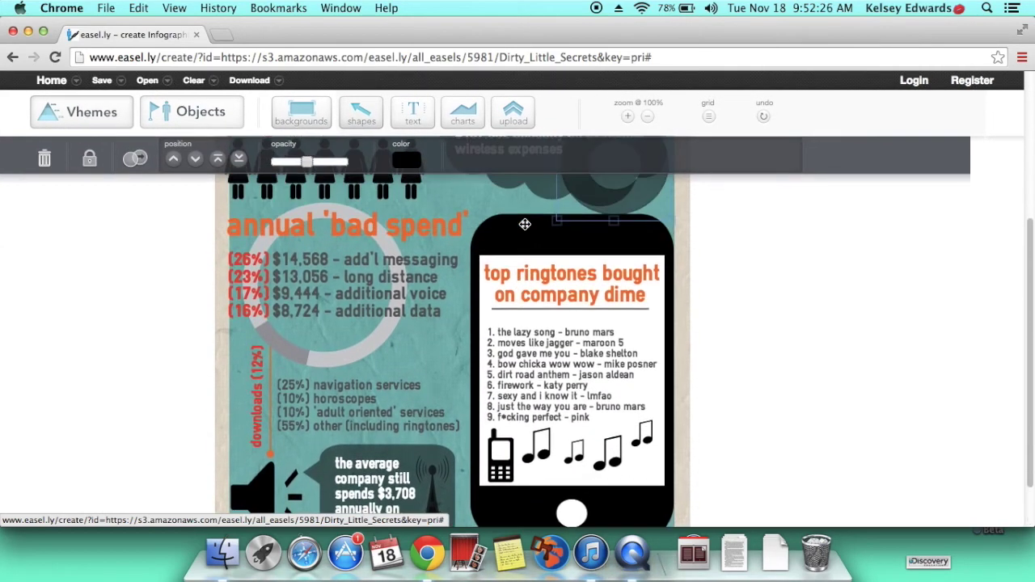
scroll(524, 224, up, 2)
Add a pie chart from the charts panel to the infographic
click(463, 113)
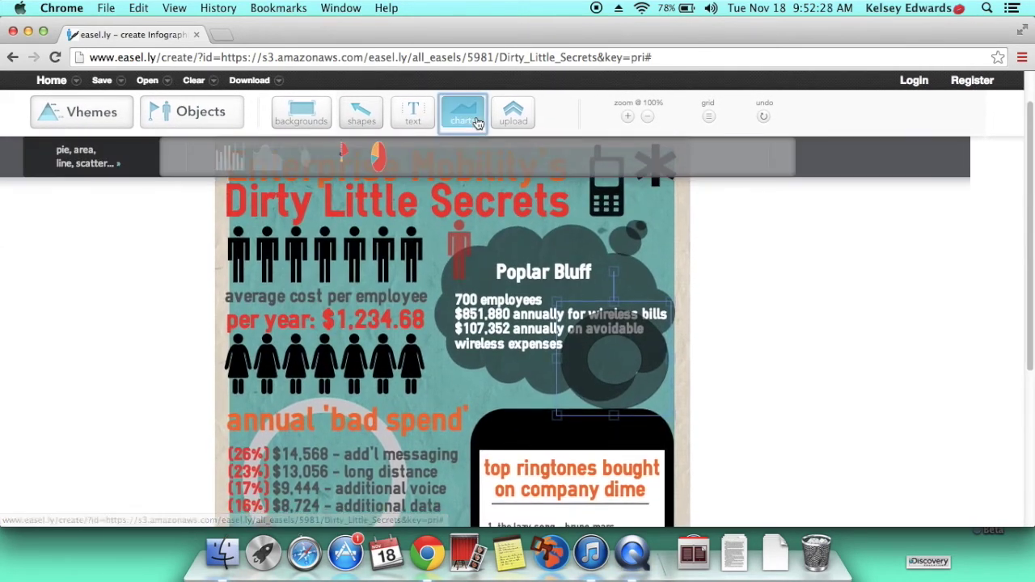
drag(384, 175, 448, 348)
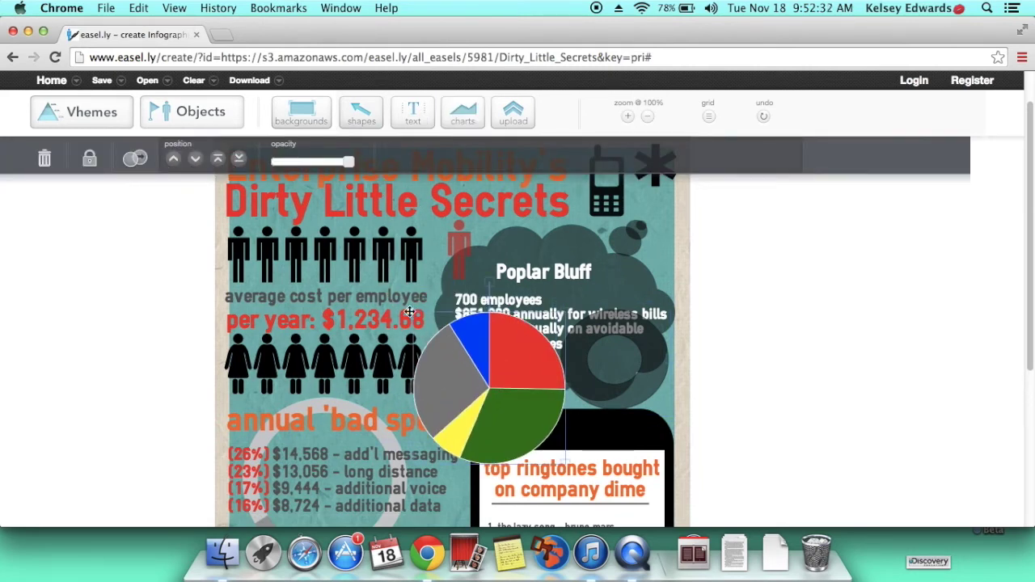
click(409, 312)
Shrink the pie chart and fit it inside the translucent ring on the cloud
click(453, 338)
drag(410, 313, 485, 362)
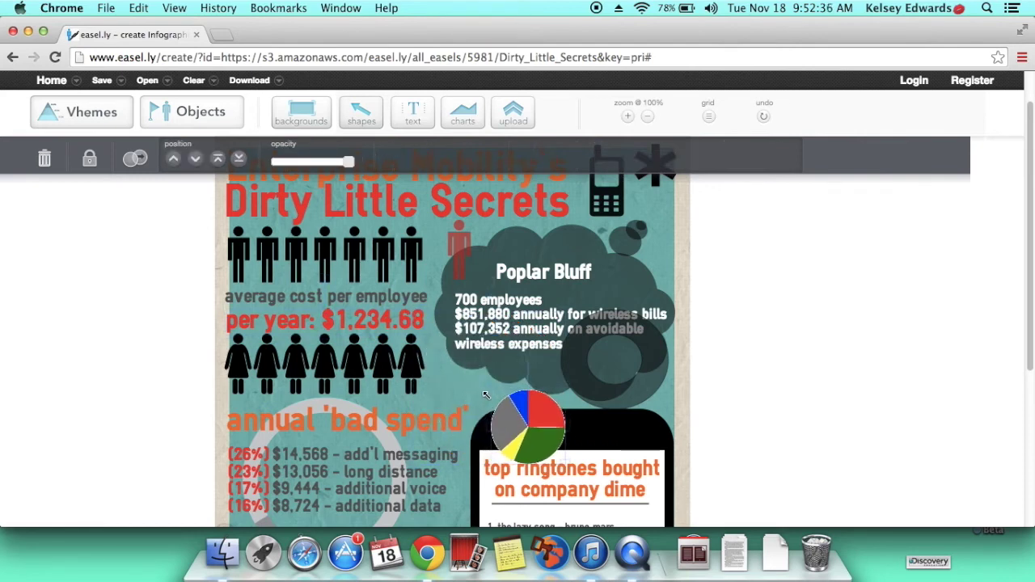
drag(546, 425, 614, 379)
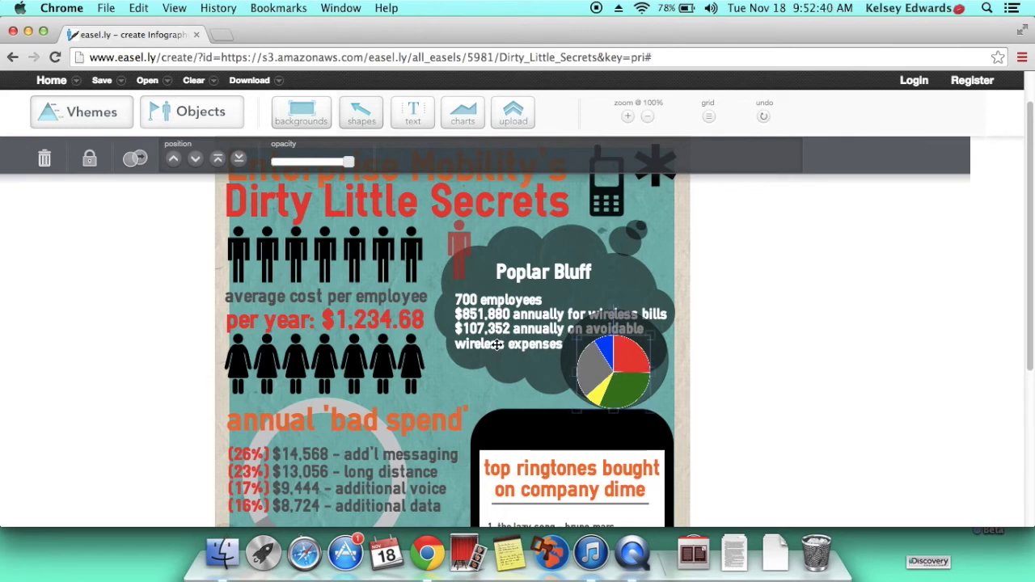
click(516, 393)
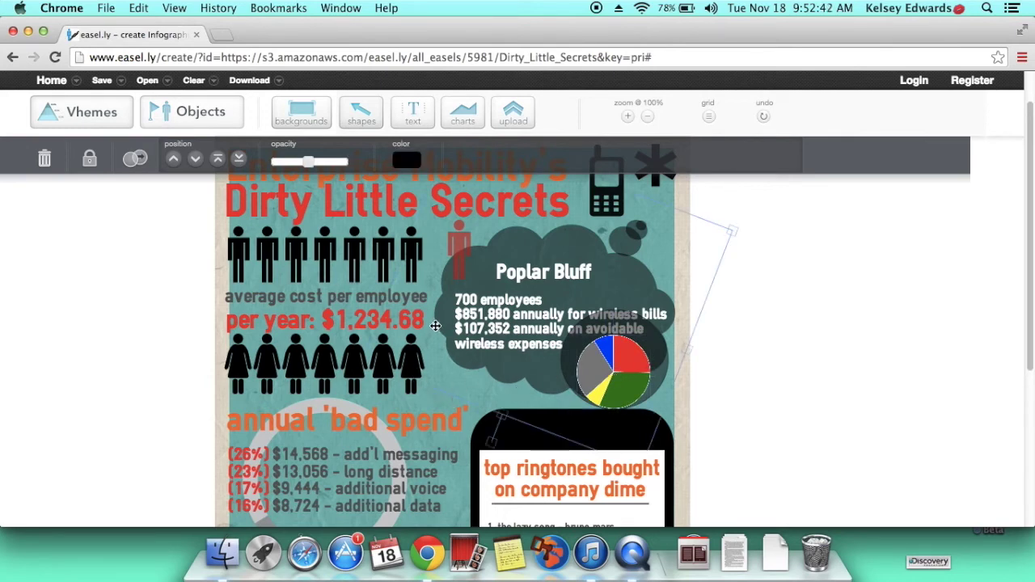
click(429, 406)
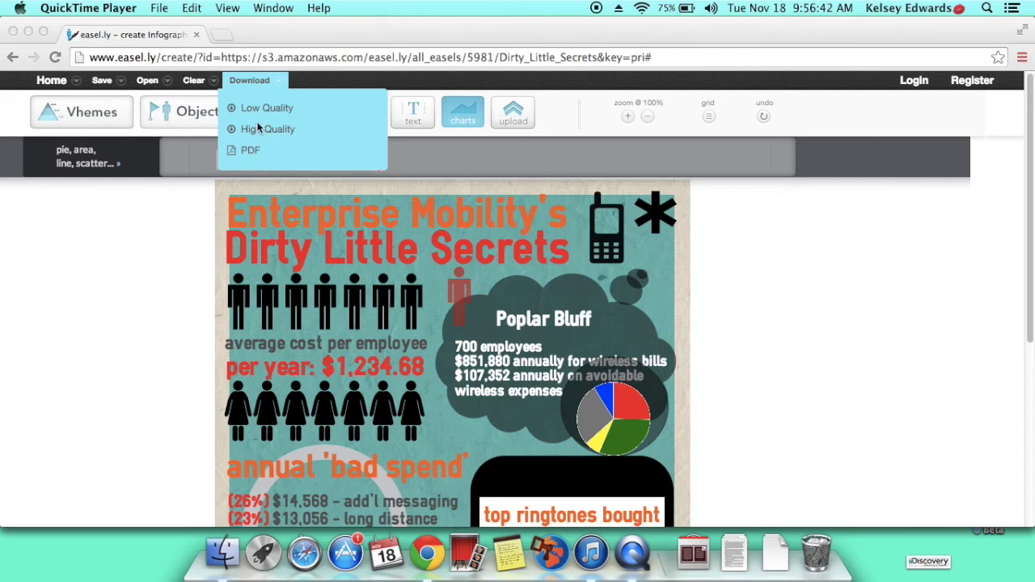
Download the infographic as a PDF, then open DirtyLittleSecrets.pdf from the Downloads stack
click(257, 84)
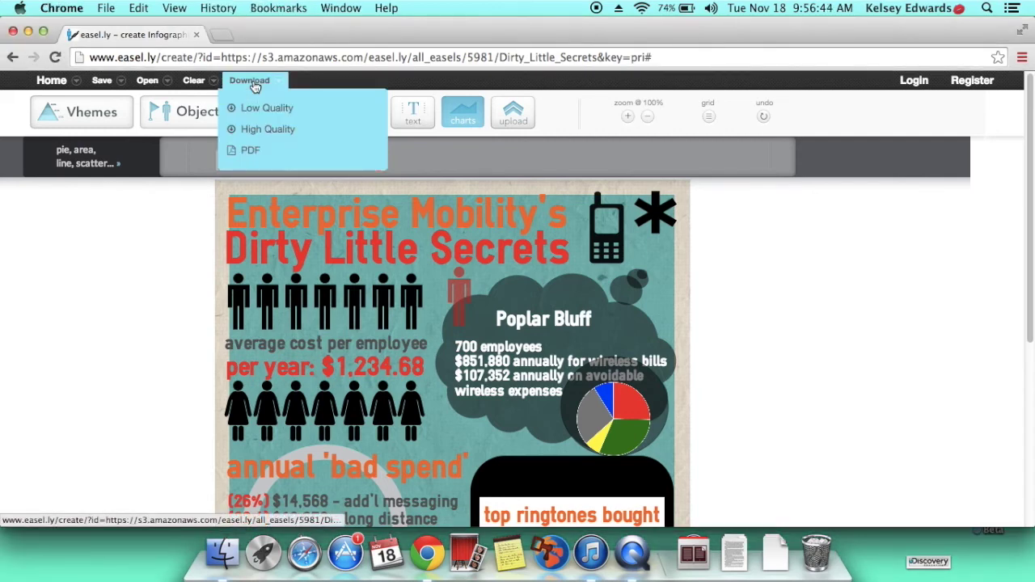
click(249, 153)
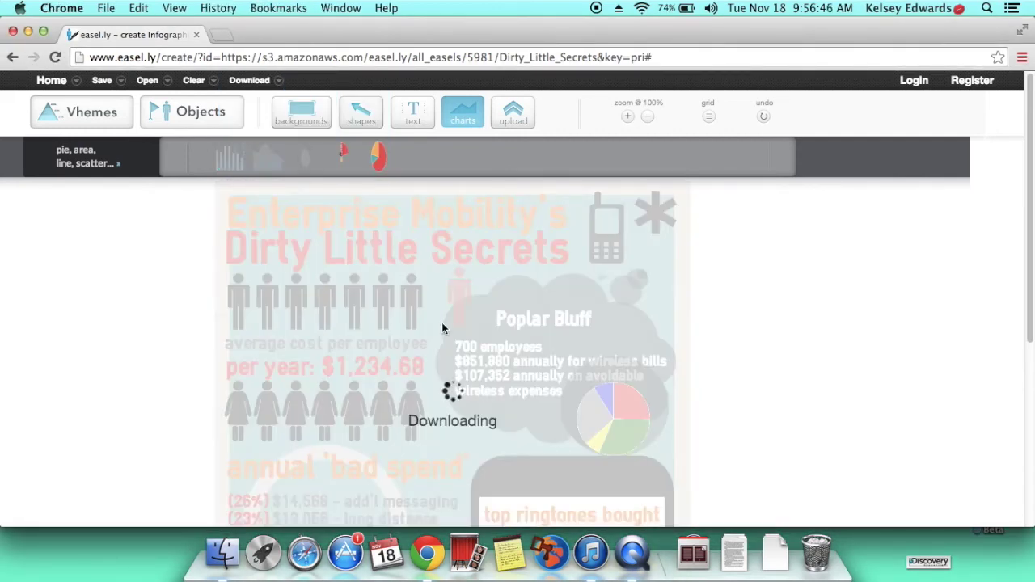
scroll(442, 323, down, 3)
scroll(442, 327, up, 2)
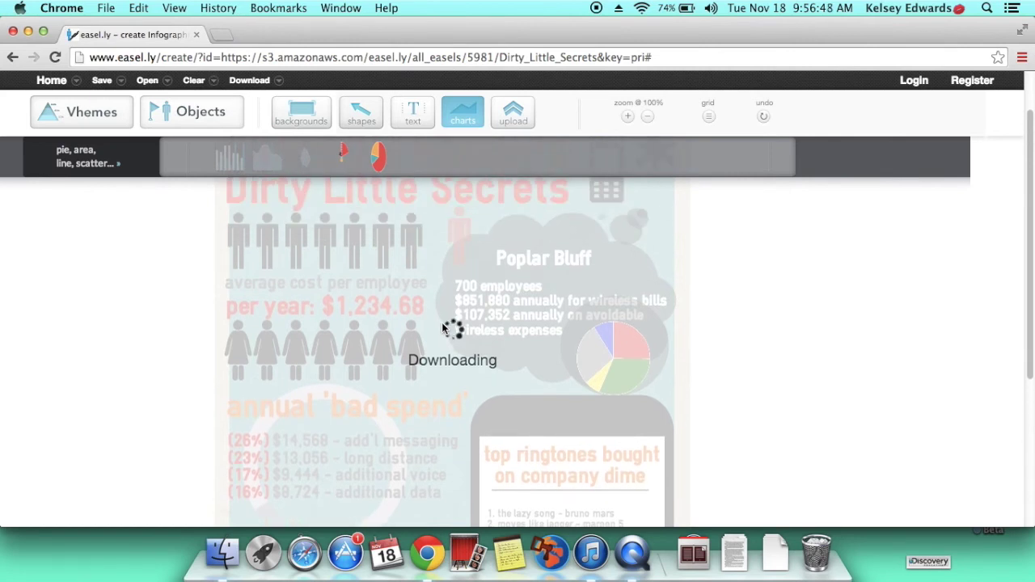
scroll(442, 326, down, 1)
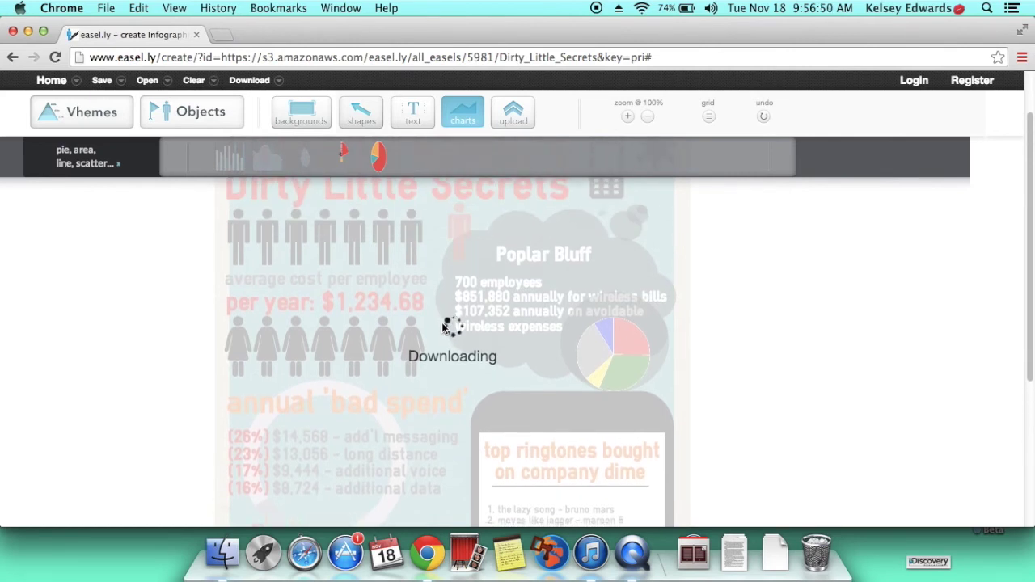
scroll(443, 326, down, 2)
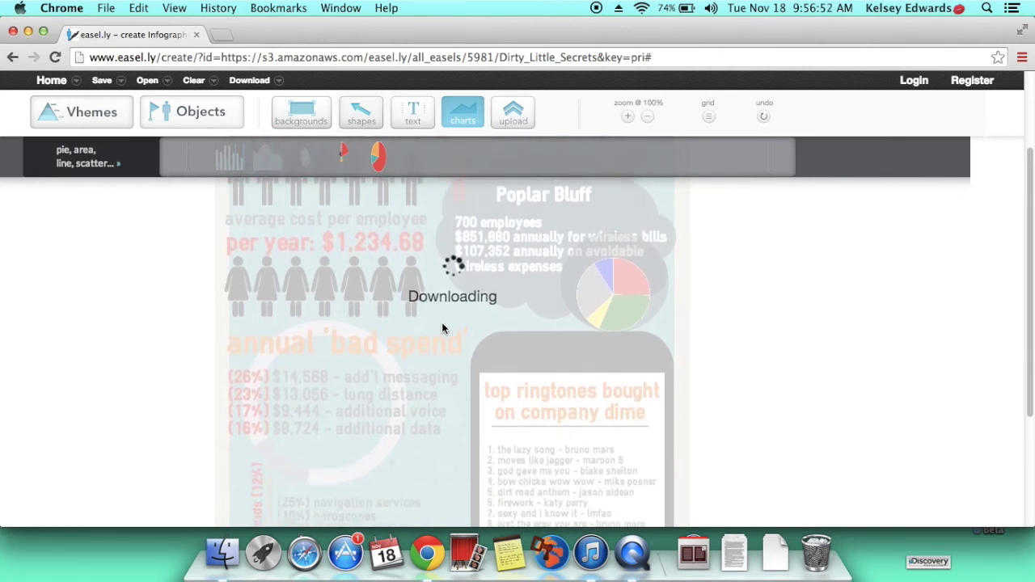
scroll(441, 327, up, 3)
scroll(442, 324, down, 2)
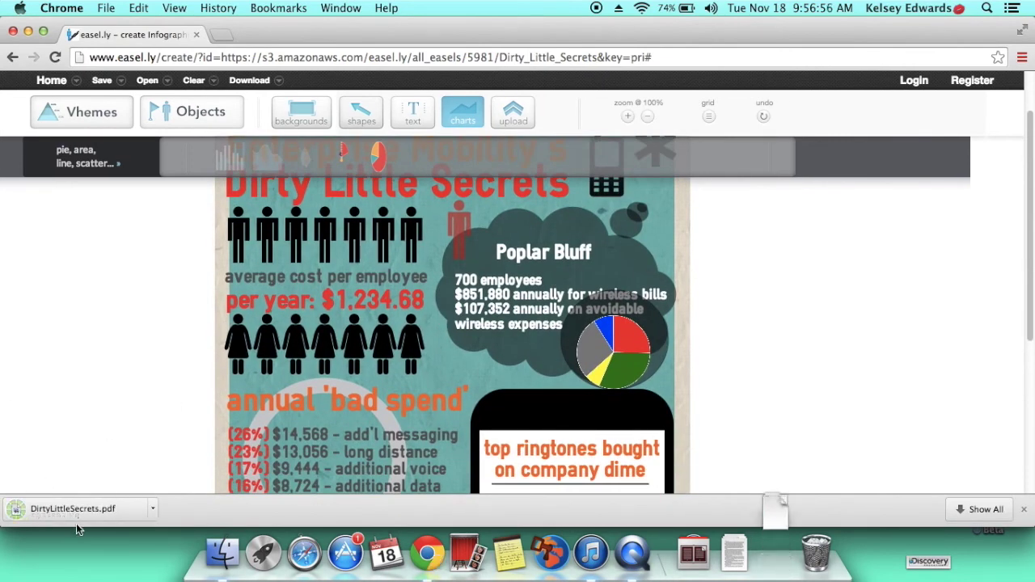
click(774, 554)
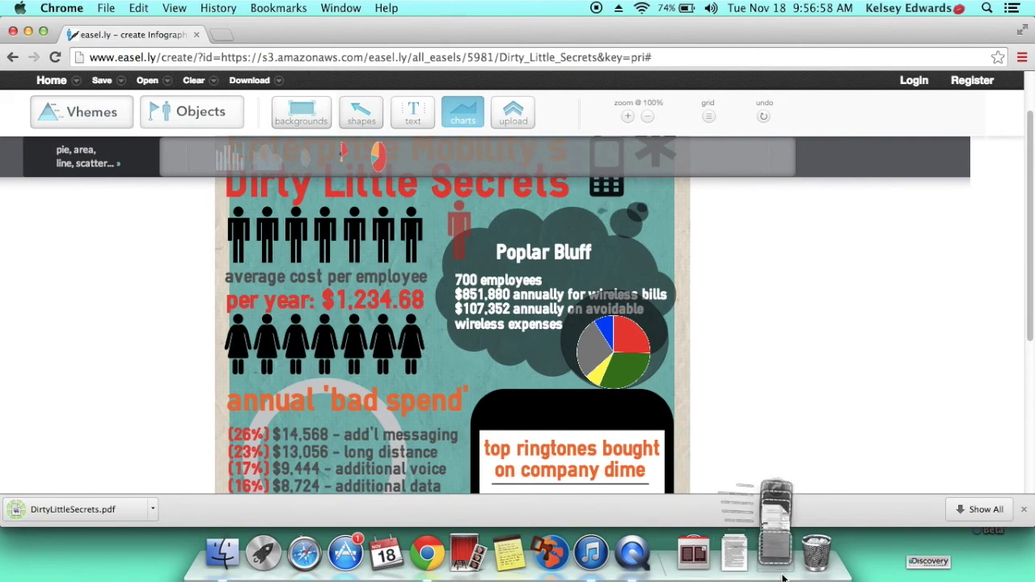
click(773, 517)
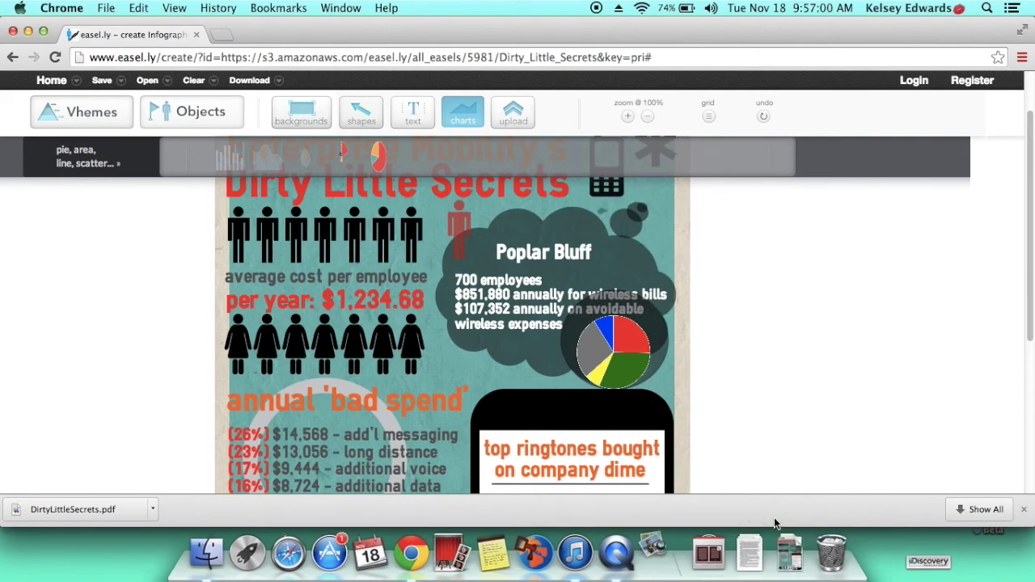
Scroll the one-page PDF in Preview and show its Downloads folder path
scroll(363, 237, down, 5)
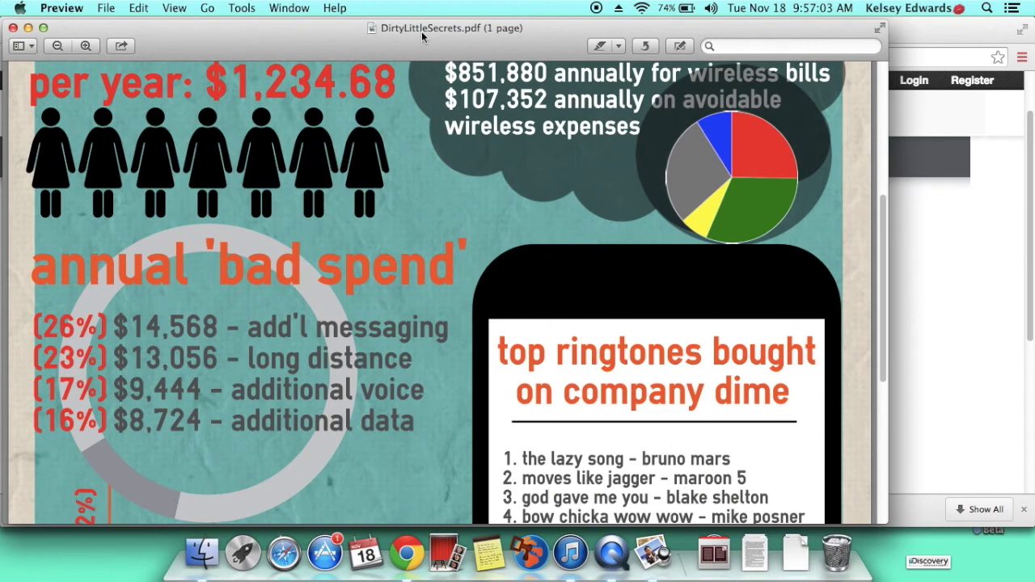
super+click(422, 31)
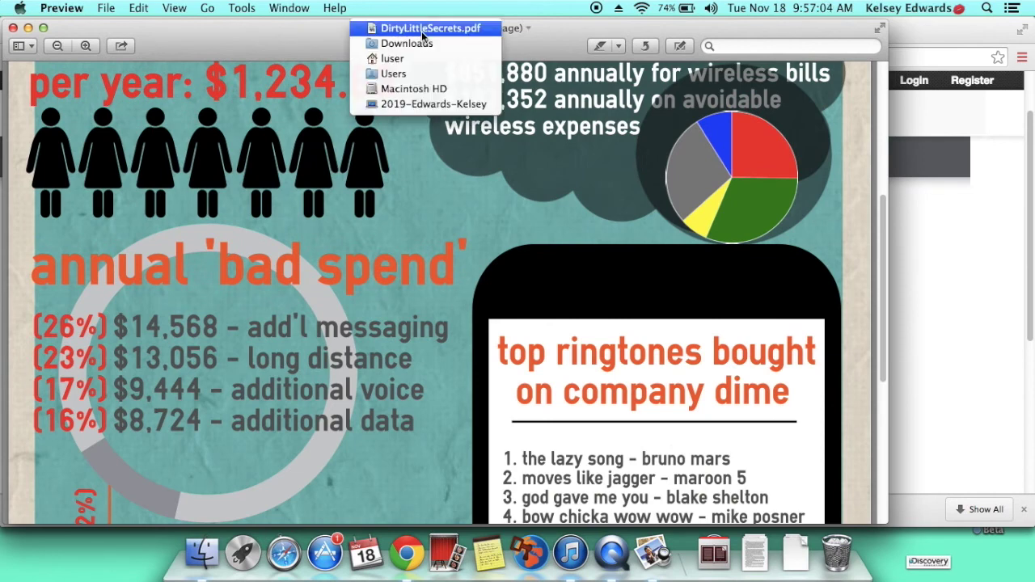